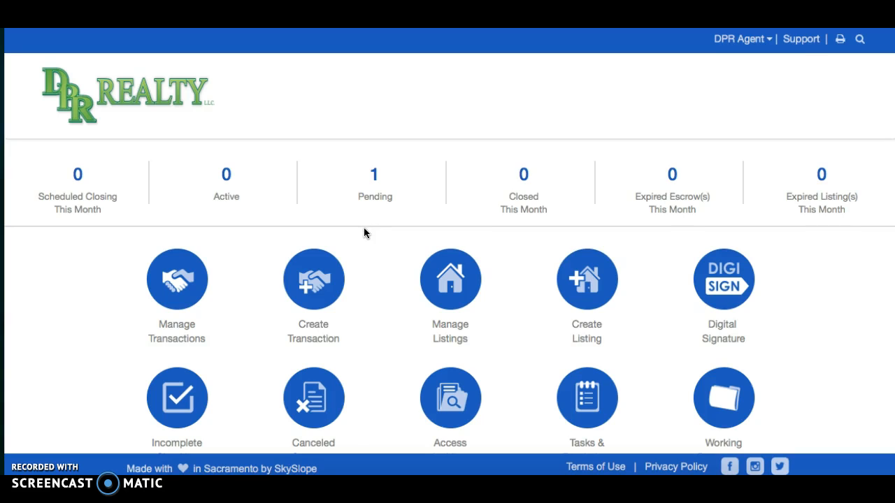
# Step: Start a new blank listing, skip the listing search prompt, and focus the MLS# field
pyautogui.scroll(-1, 382, 269)
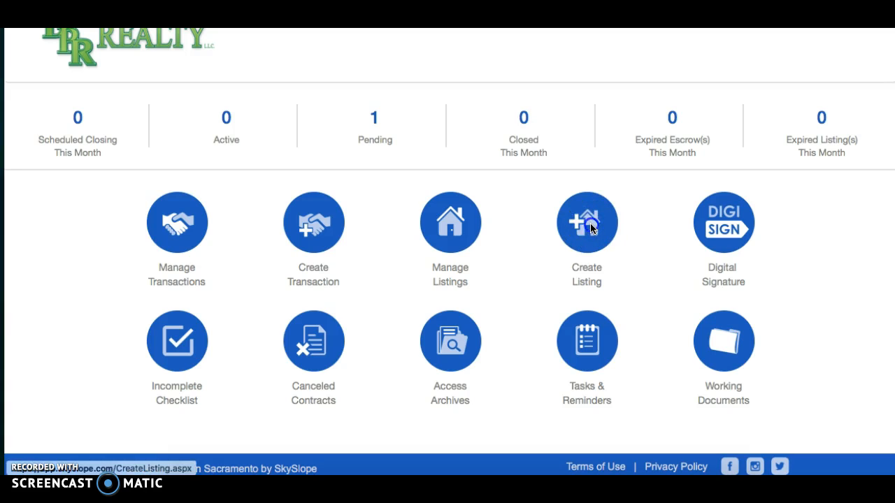
pyautogui.click(590, 228)
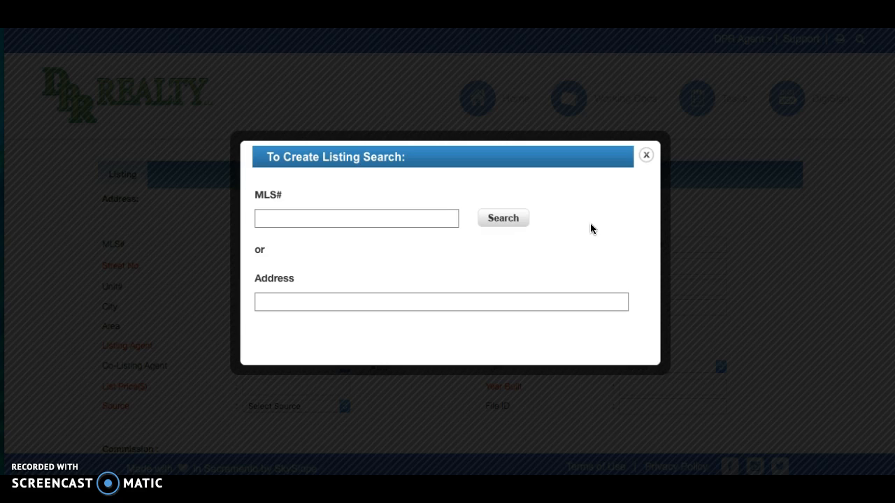
pyautogui.click(646, 155)
pyautogui.click(647, 156)
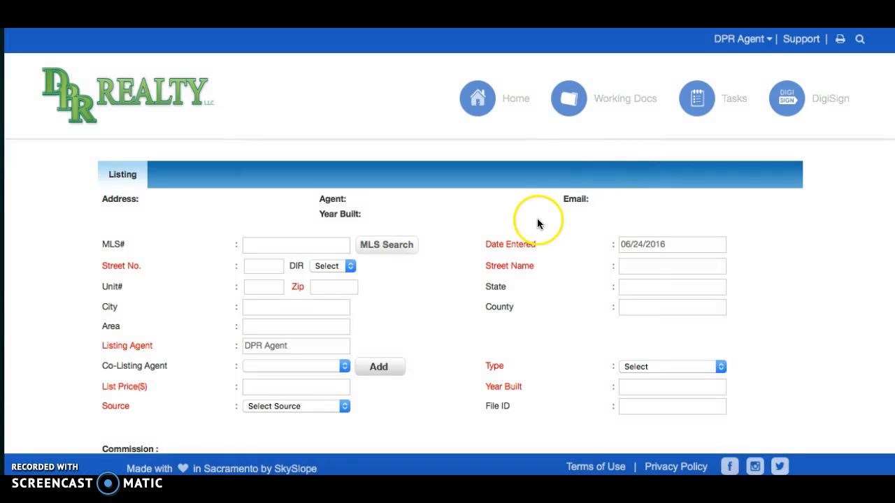
pyautogui.click(319, 245)
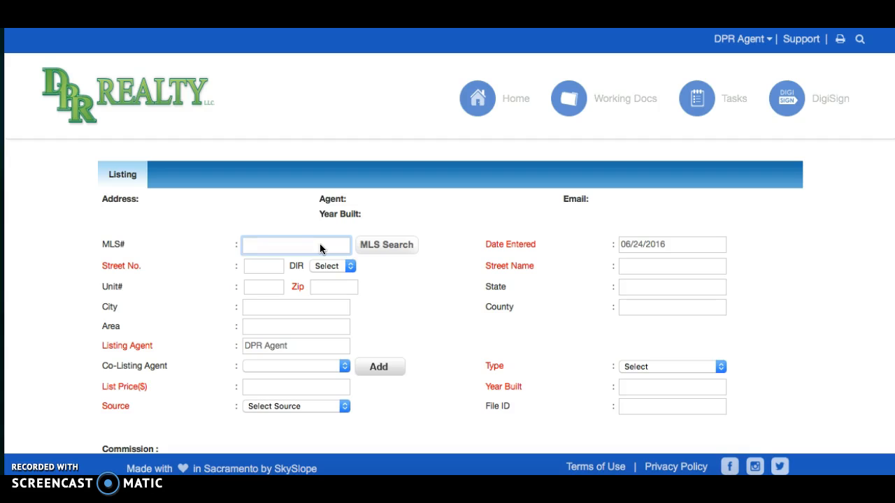
# Step: Enter the property address 123 N fake file street with Zip 85260
pyautogui.press('Tab')
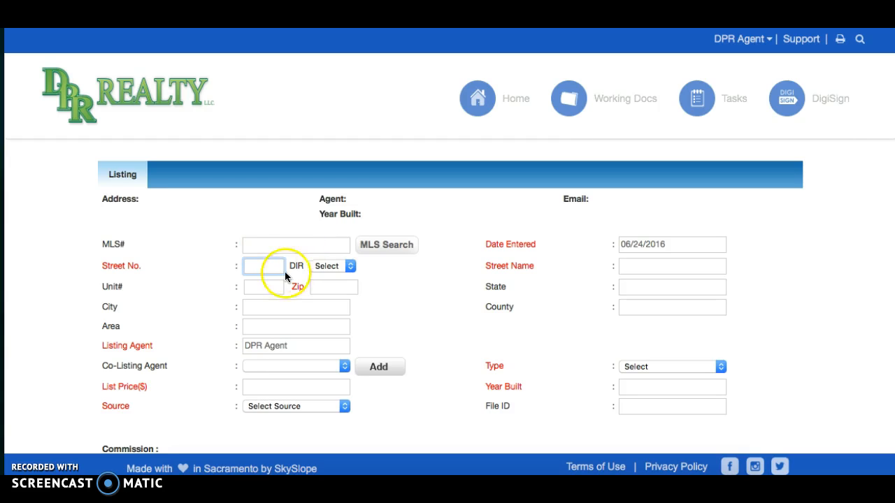
pyautogui.write('123')
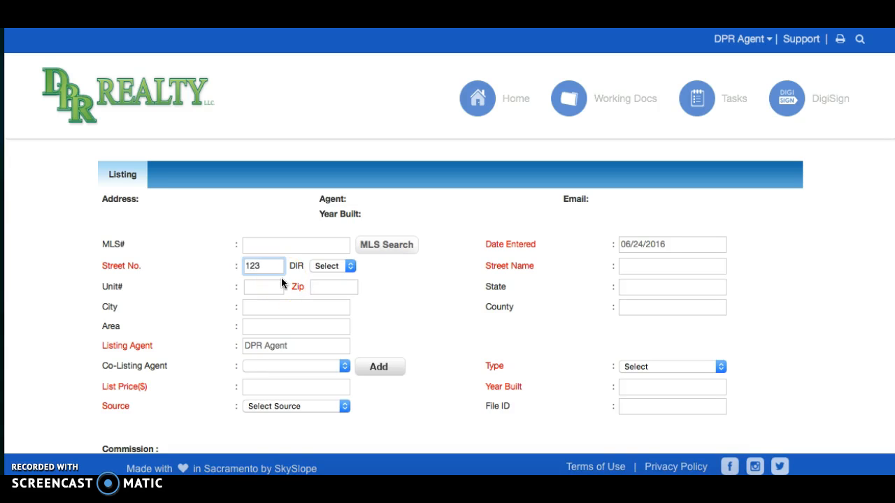
pyautogui.click(331, 267)
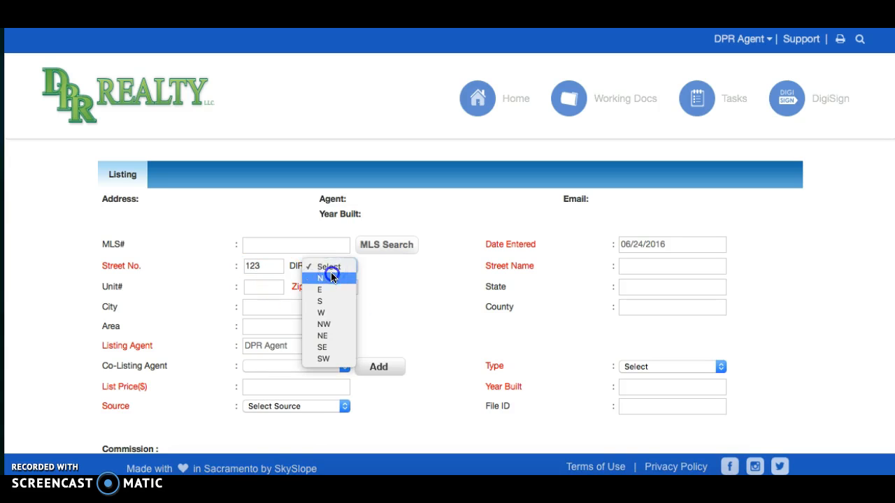
pyautogui.click(325, 278)
pyautogui.click(638, 267)
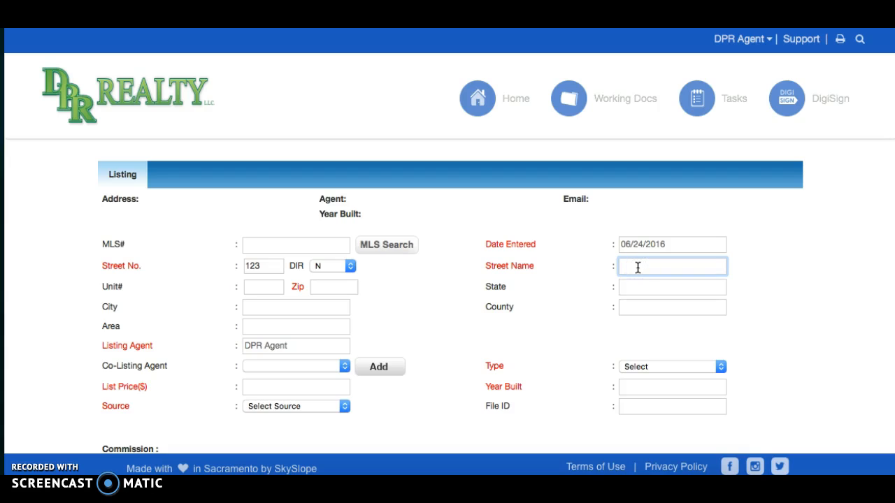
pyautogui.write('fake file street')
pyautogui.click(351, 287)
pyautogui.write('85260')
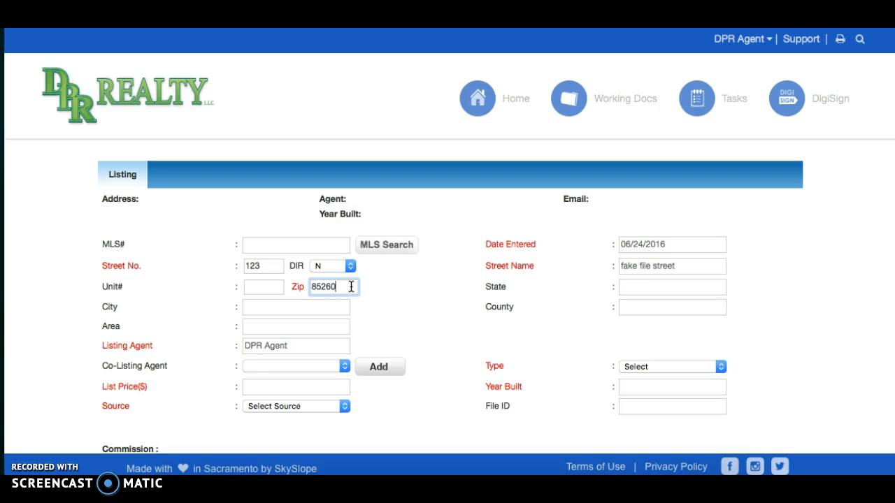
pyautogui.press('Tab')
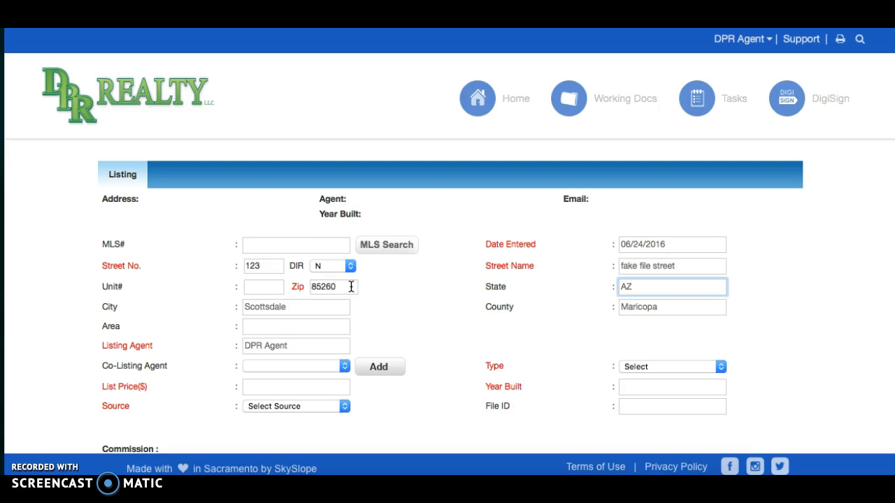
pyautogui.press('Tab')
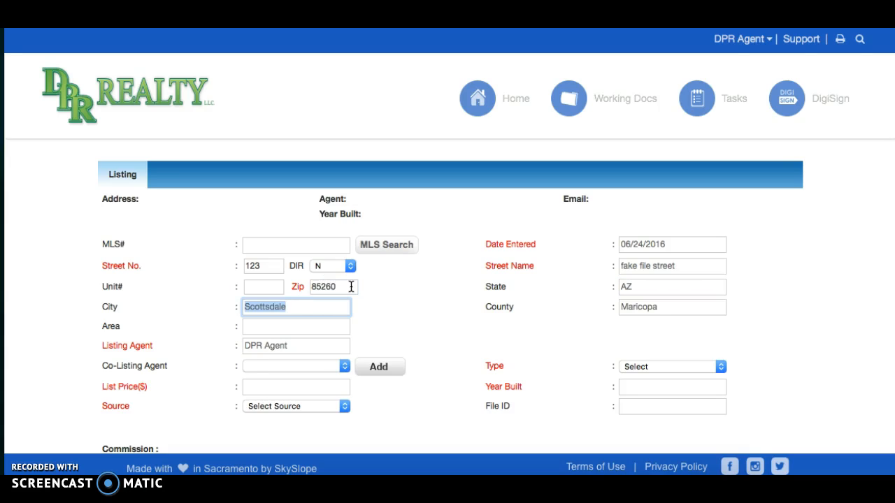
# Step: Set type Resale, list price 315,000, year built 2010 and source Previous Customer
pyautogui.scroll(-2, 351, 287)
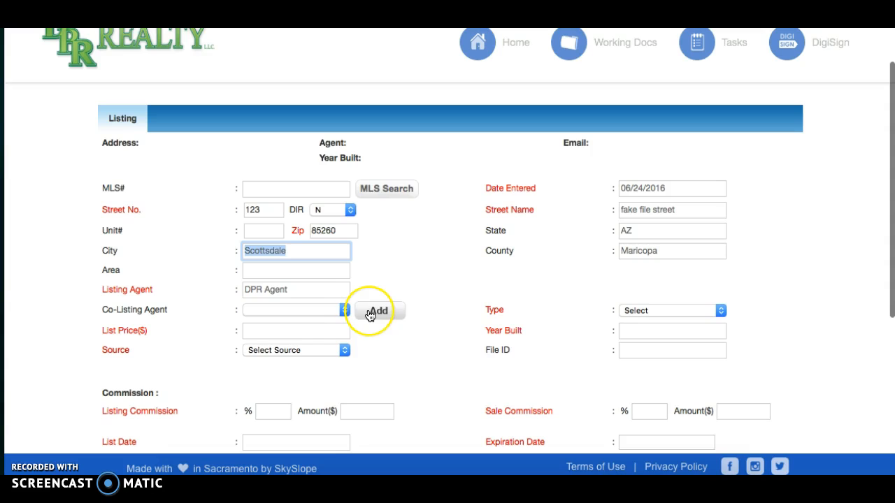
pyautogui.click(644, 310)
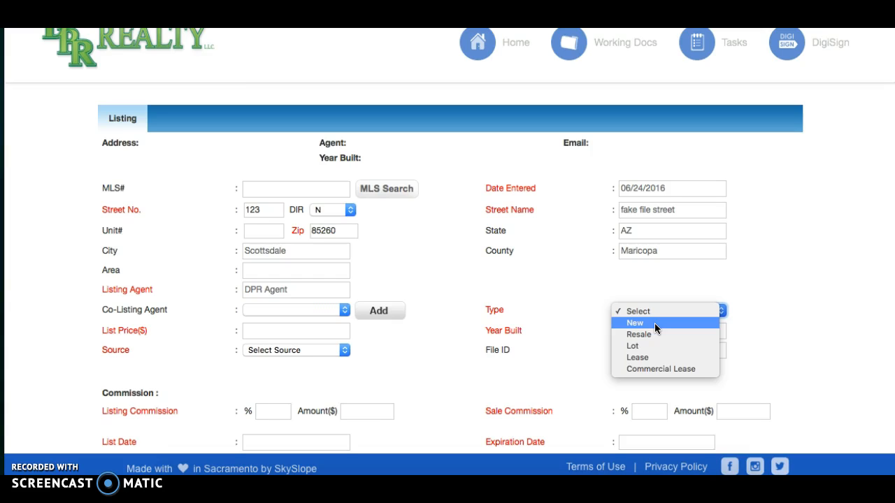
pyautogui.click(656, 334)
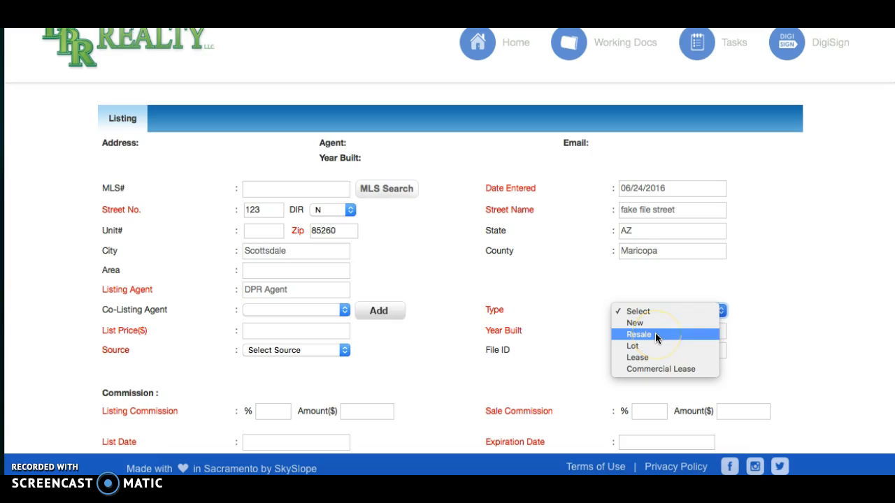
pyautogui.click(655, 334)
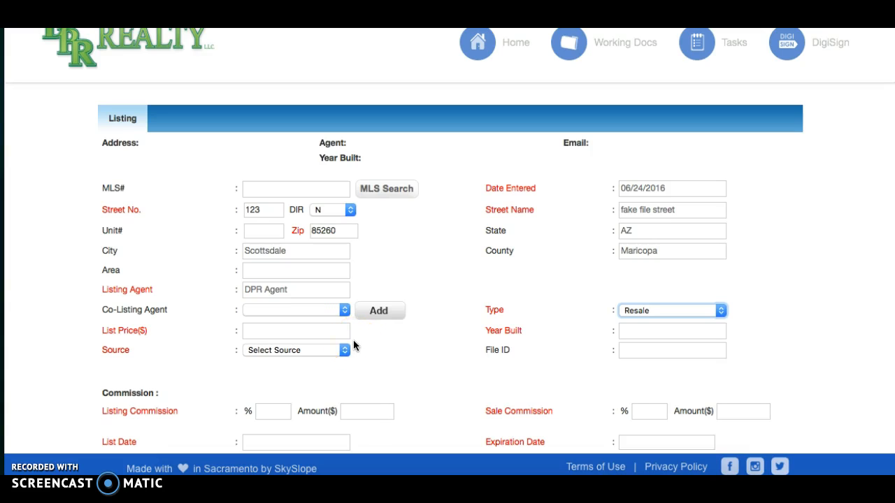
pyautogui.click(332, 330)
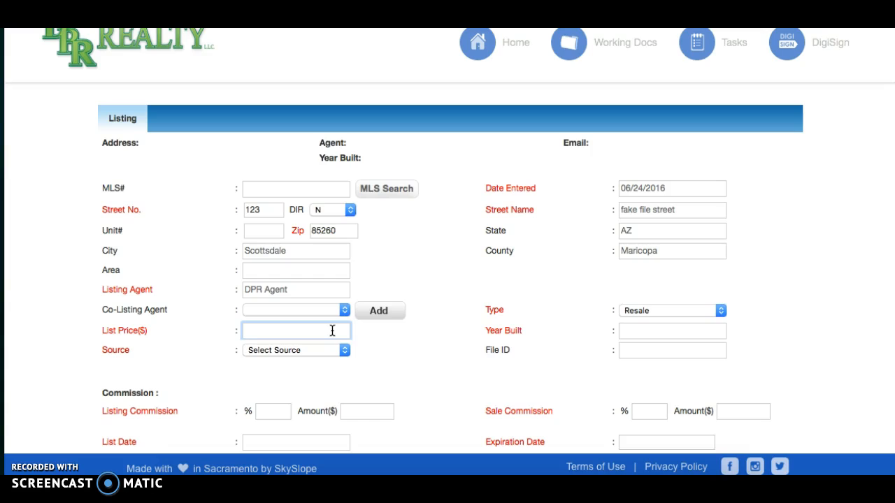
pyautogui.write('315,000')
pyautogui.press('Tab')
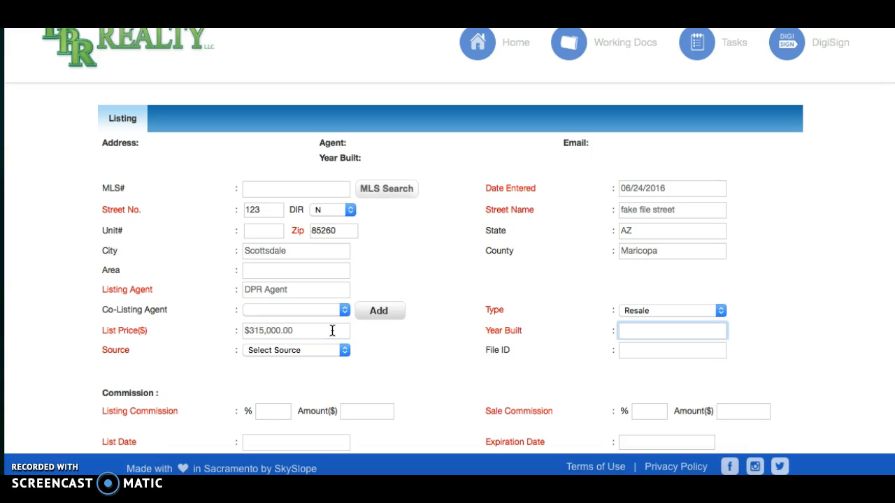
pyautogui.write('2010')
pyautogui.press('Tab')
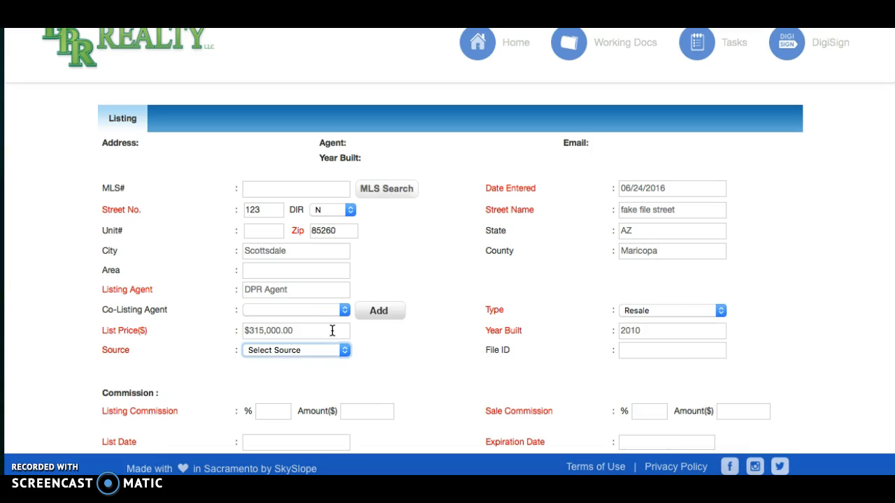
pyautogui.click(328, 350)
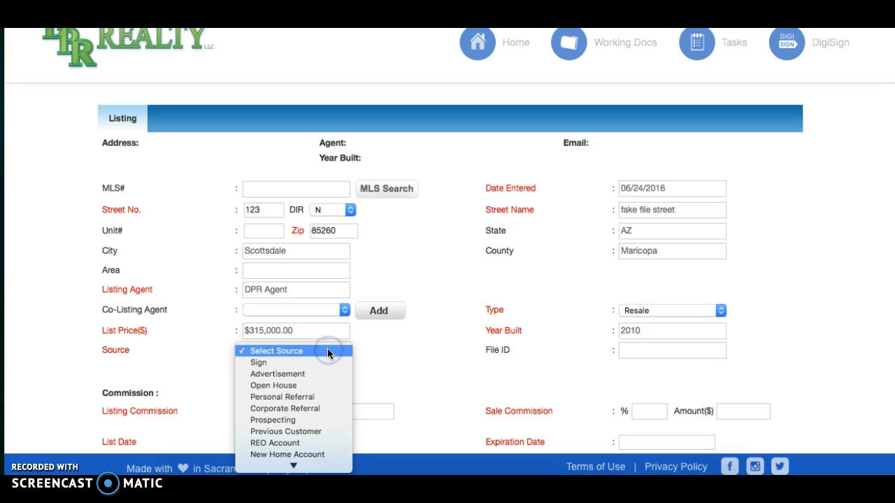
pyautogui.scroll(-5, 328, 353)
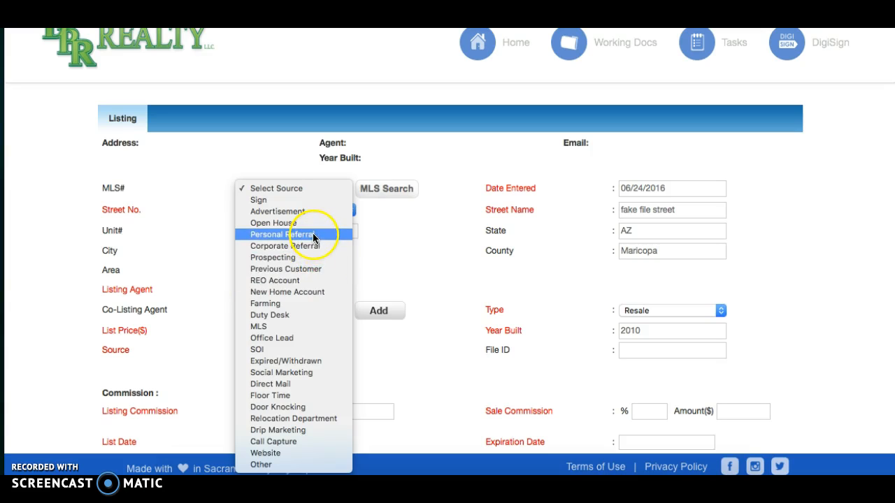
pyautogui.click(311, 272)
pyautogui.scroll(2, 429, 418)
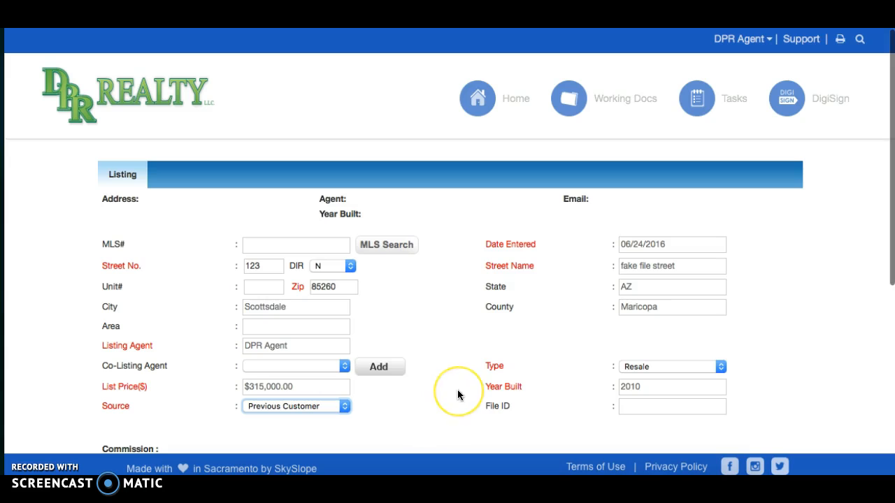
pyautogui.scroll(-5, 456, 395)
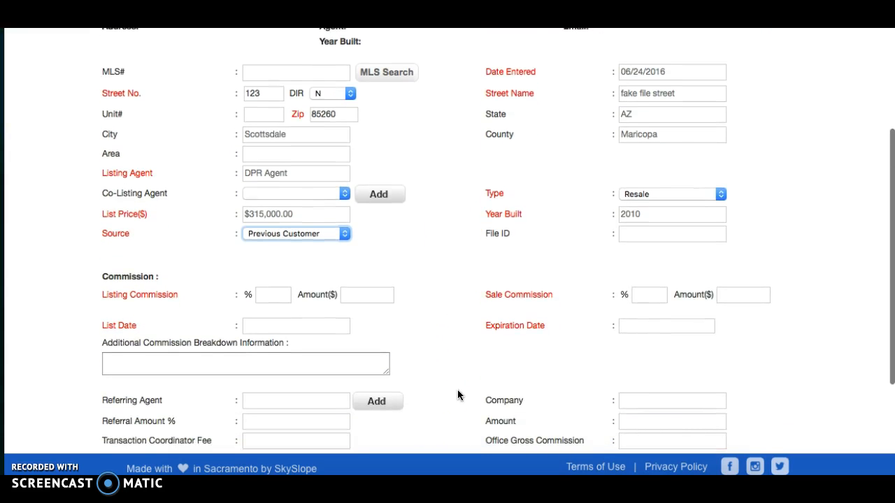
# Step: Enter 3% as both the listing and sale commission
pyautogui.scroll(-2, 458, 396)
pyautogui.scroll(-1, 458, 395)
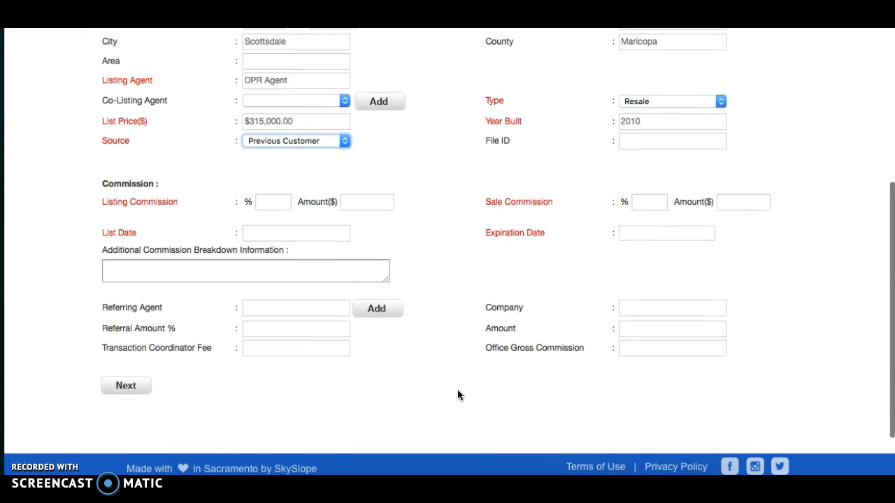
pyautogui.click(275, 203)
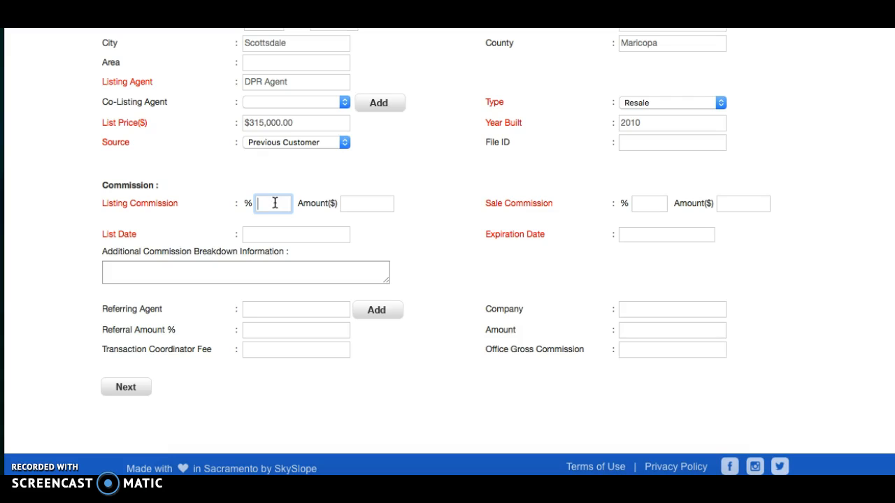
pyautogui.press('Tab')
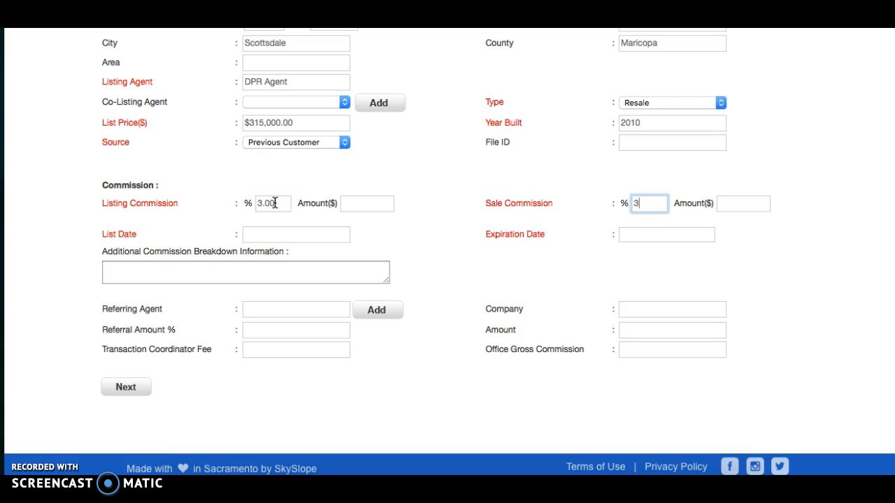
pyautogui.press('Tab')
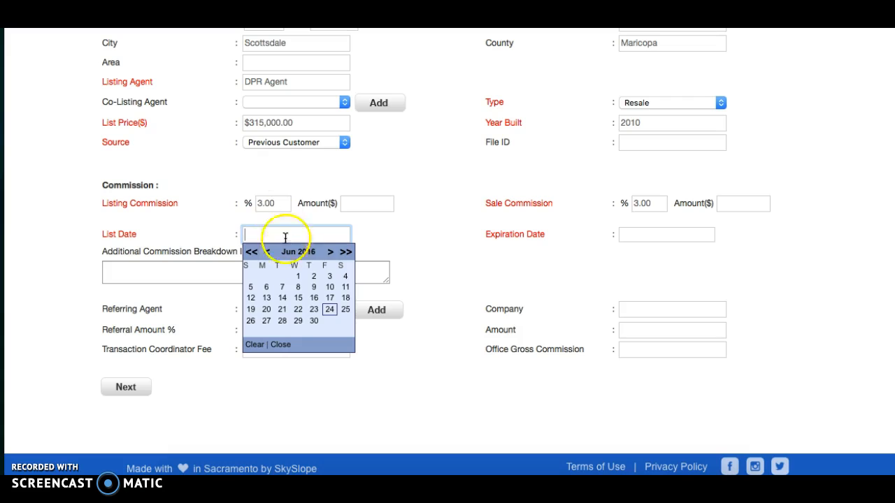
# Step: Set list date 06/23/2016 and expiration date 06/23/2017, then continue to contacts
pyautogui.click(314, 310)
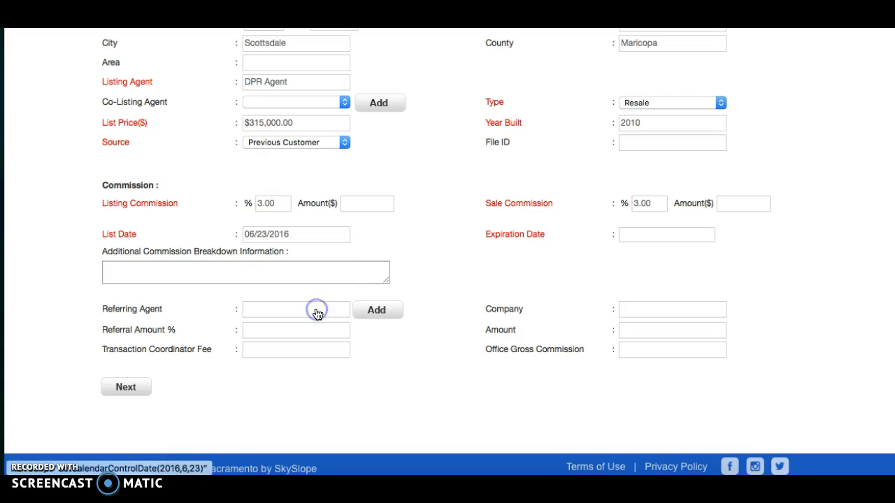
pyautogui.click(652, 235)
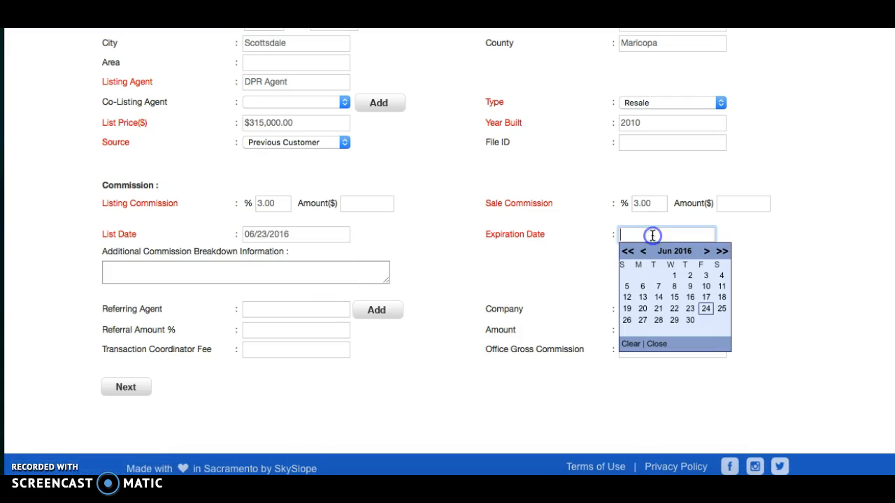
pyautogui.click(722, 251)
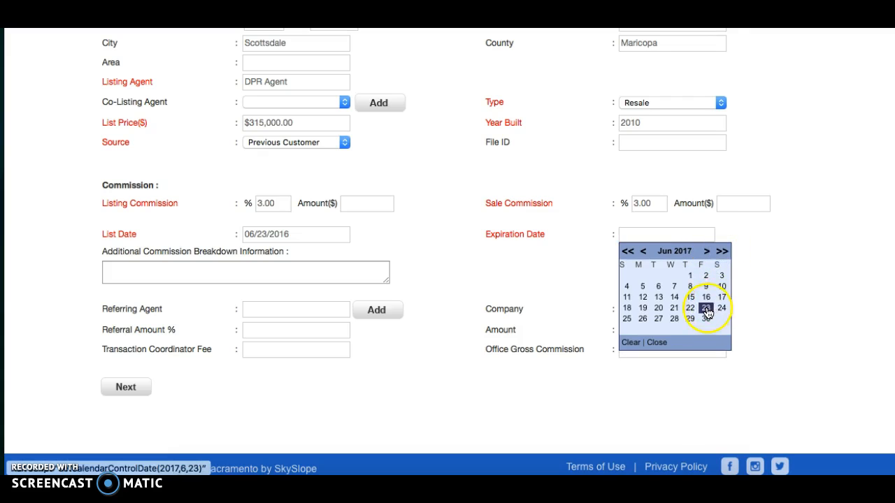
pyautogui.click(706, 309)
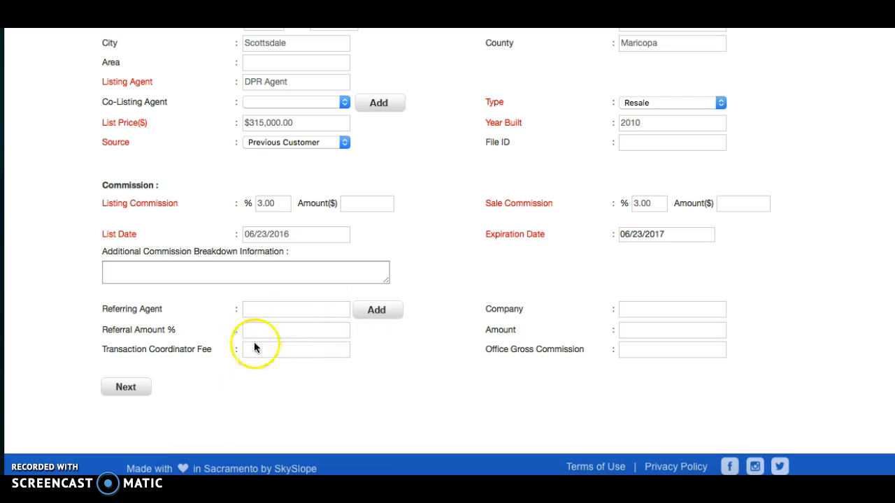
pyautogui.click(133, 389)
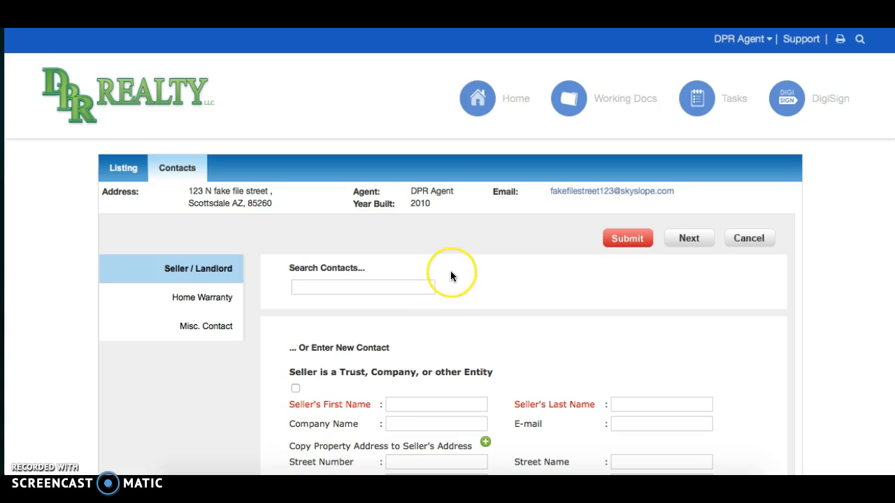
# Step: Save the seller contact Test Seller and submit the contacts to reach the checklist
pyautogui.scroll(-3, 450, 276)
pyautogui.click(425, 329)
pyautogui.write('Test')
pyautogui.press('Tab')
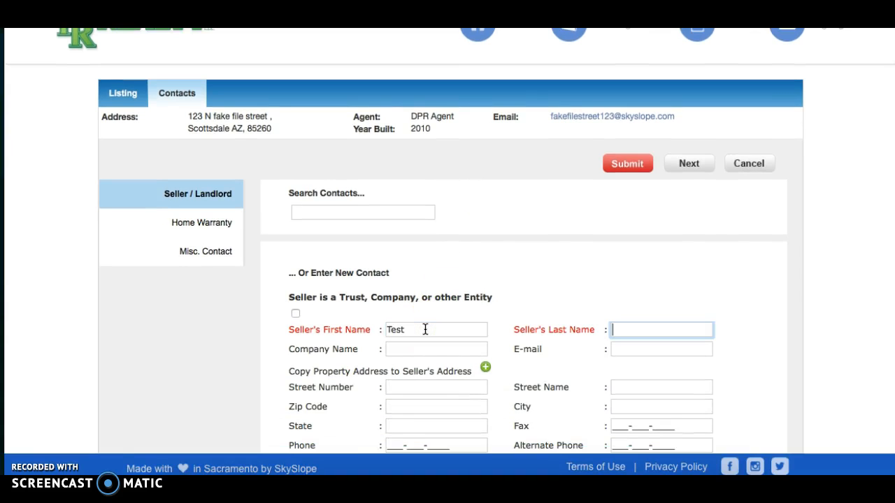
pyautogui.scroll(-5, 426, 329)
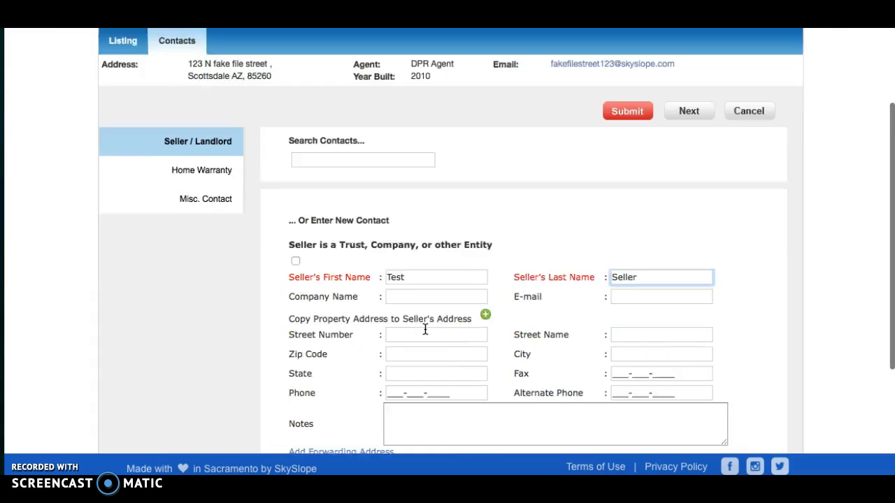
pyautogui.click(703, 389)
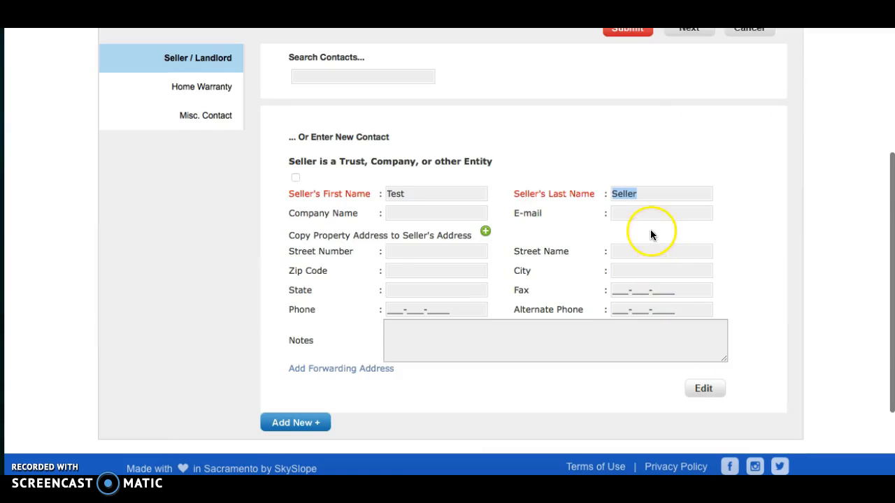
pyautogui.scroll(3, 650, 231)
pyautogui.click(628, 126)
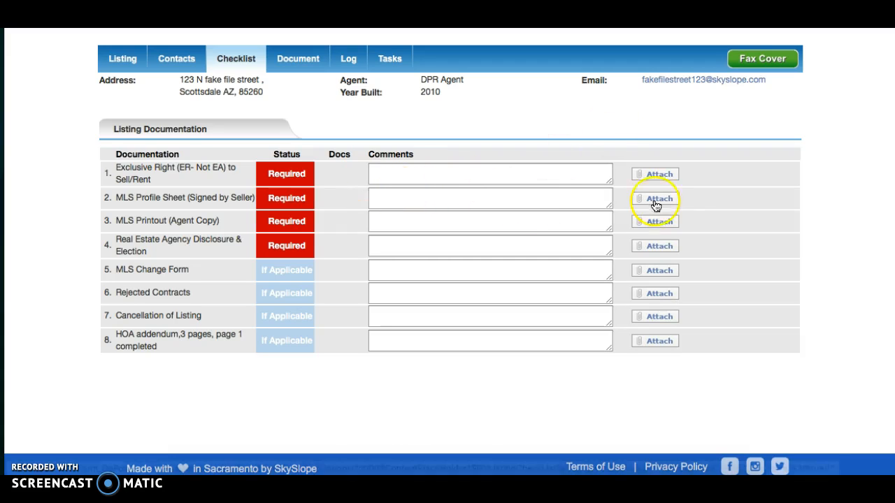
# Step: Upload Test Document.pdf from the Desktop to the Exclusive Right to Sell/Rent item
pyautogui.click(660, 175)
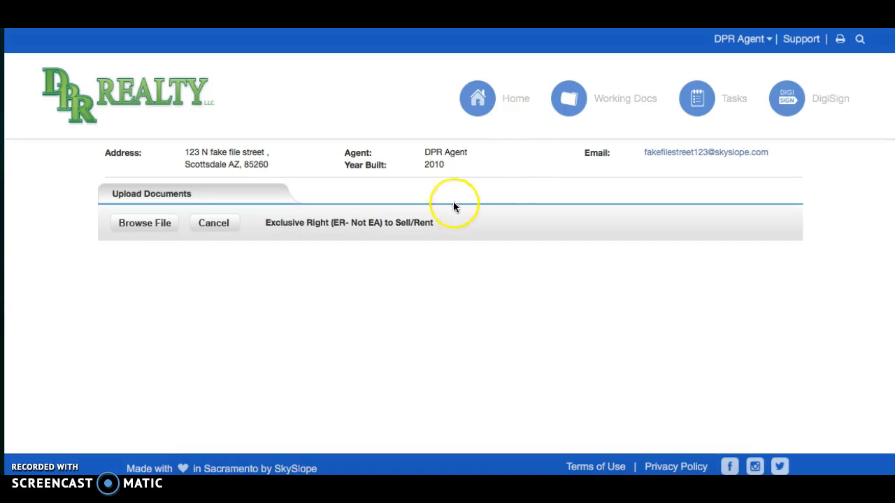
pyautogui.click(154, 225)
pyautogui.click(260, 139)
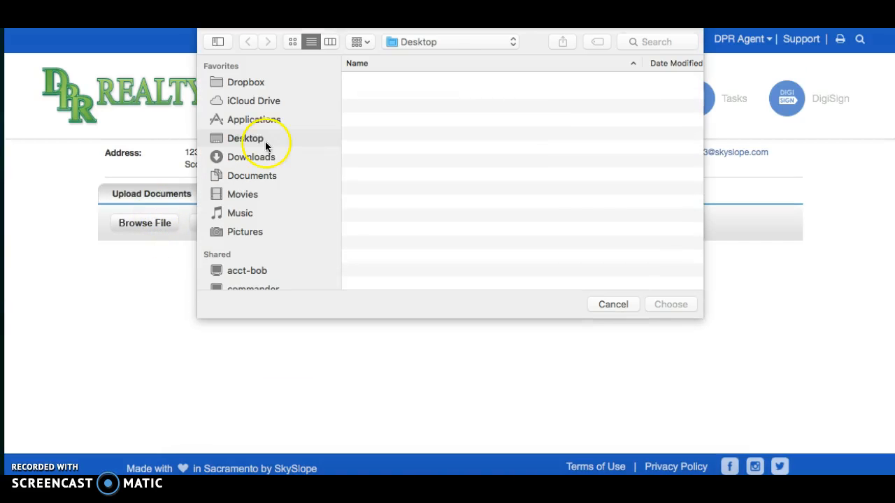
pyautogui.click(413, 81)
pyautogui.doubleClick(414, 81)
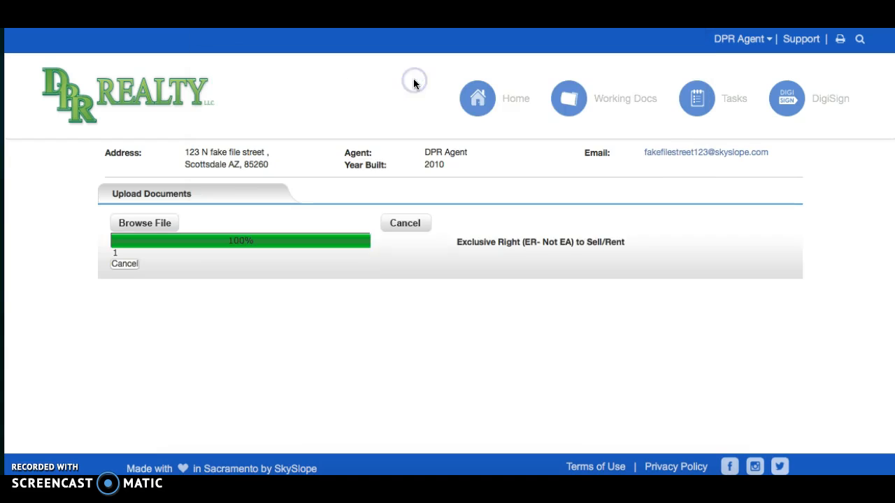
pyautogui.click(397, 224)
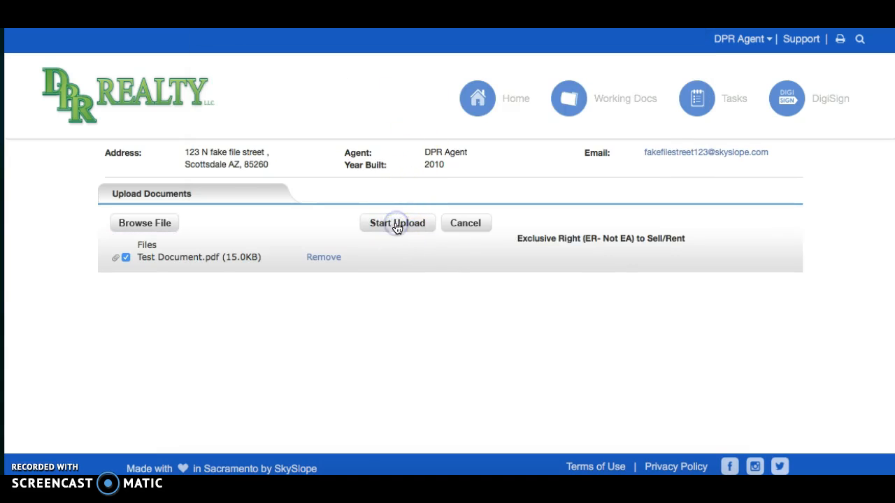
pyautogui.scroll(-2, 397, 228)
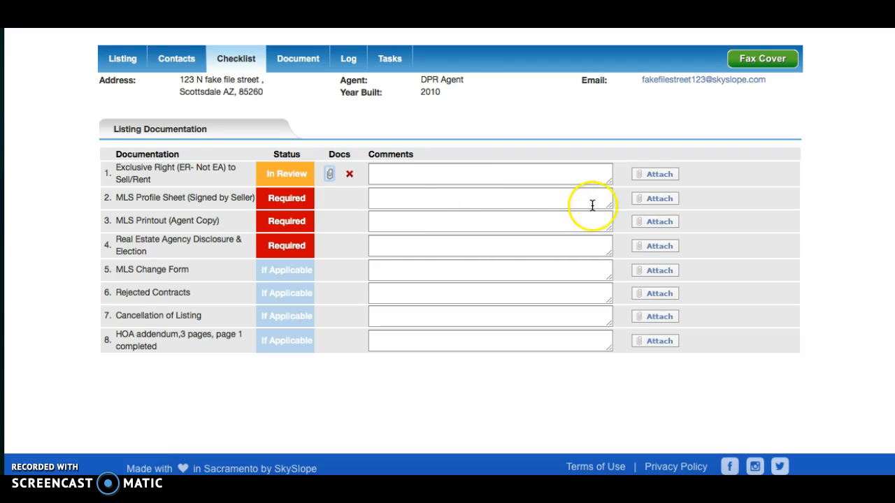
# Step: Upload Test Document.pdf to the MLS Profile Sheet item
pyautogui.click(650, 199)
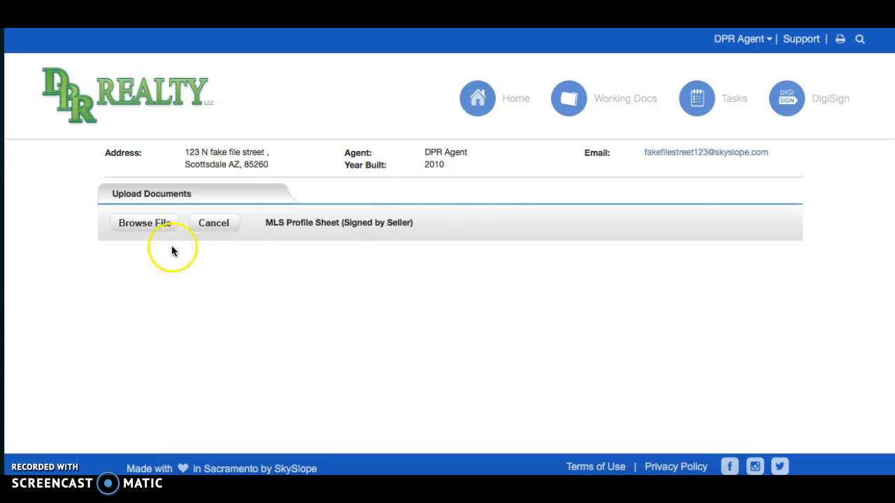
pyautogui.click(143, 224)
pyautogui.doubleClick(399, 81)
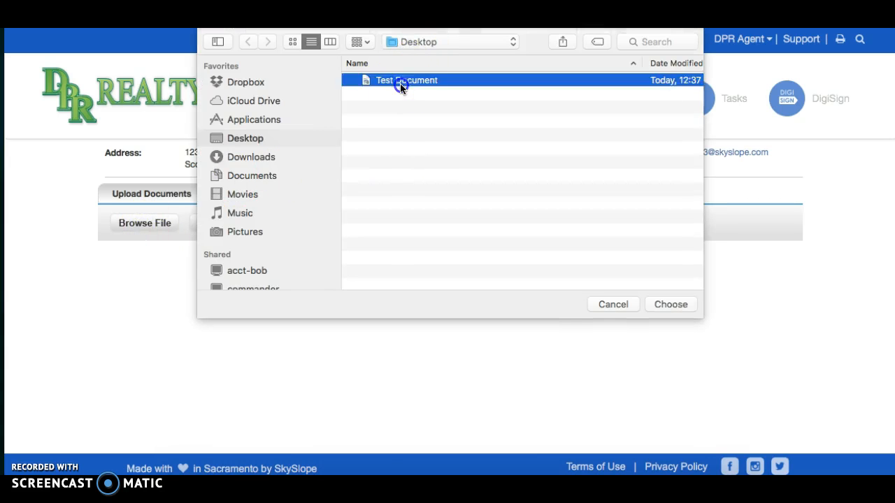
pyautogui.click(391, 224)
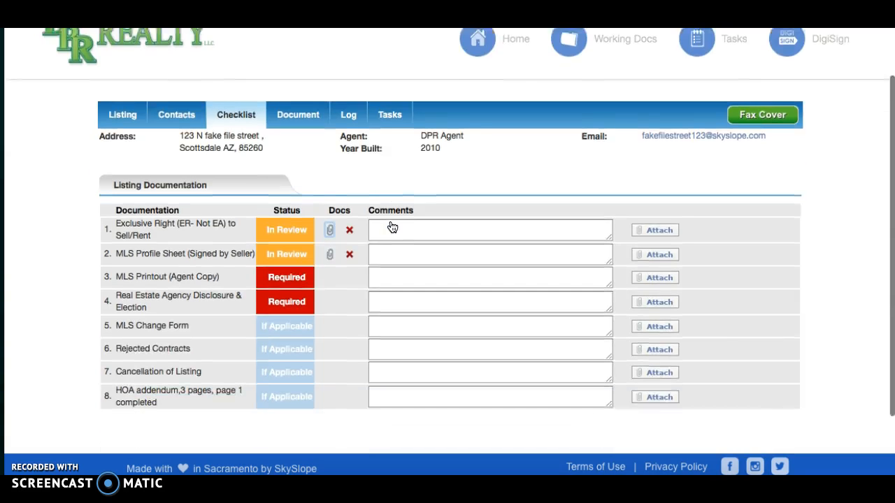
pyautogui.scroll(-2, 393, 228)
# Step: Upload Test Document.pdf to the MLS Printout (Agent Copy) item
pyautogui.click(654, 222)
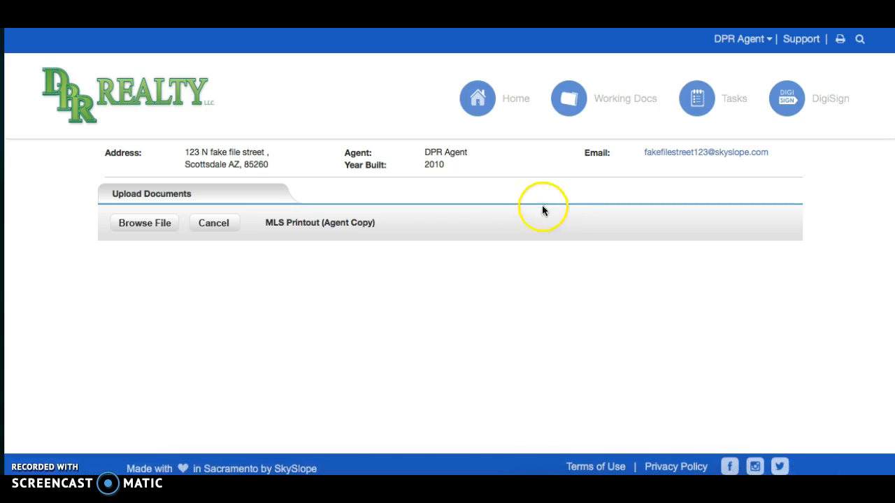
pyautogui.click(161, 222)
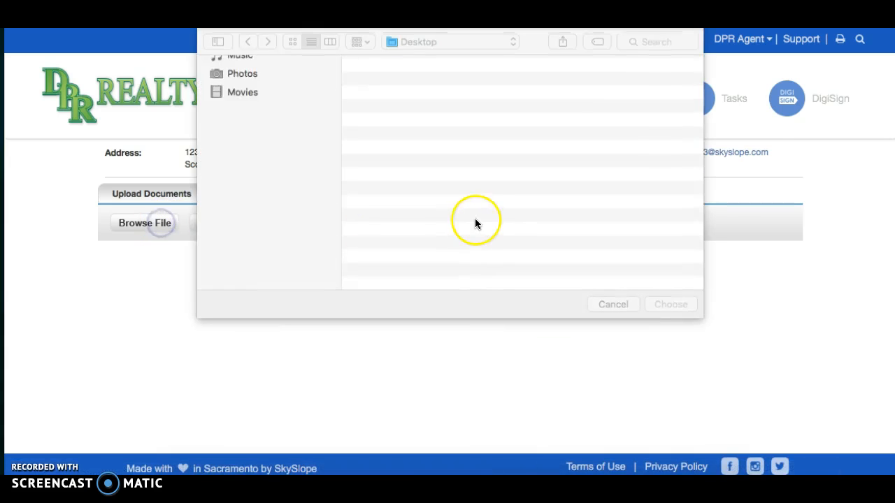
pyautogui.doubleClick(441, 81)
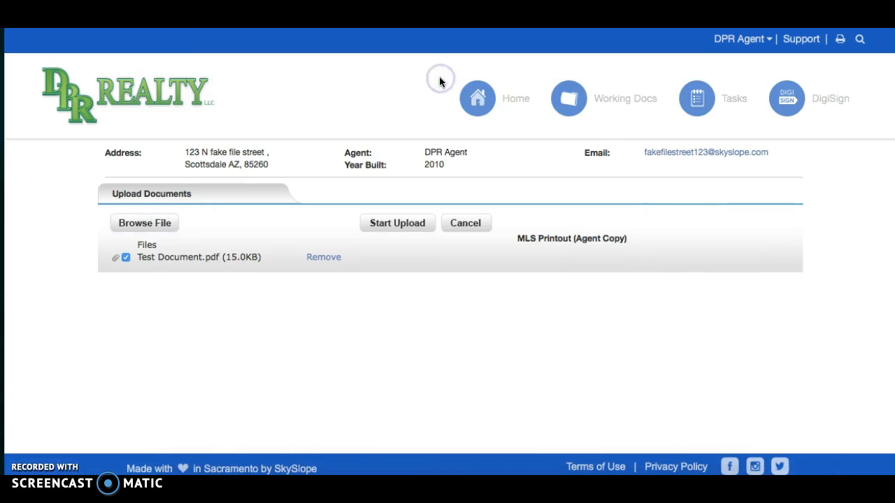
pyautogui.click(381, 223)
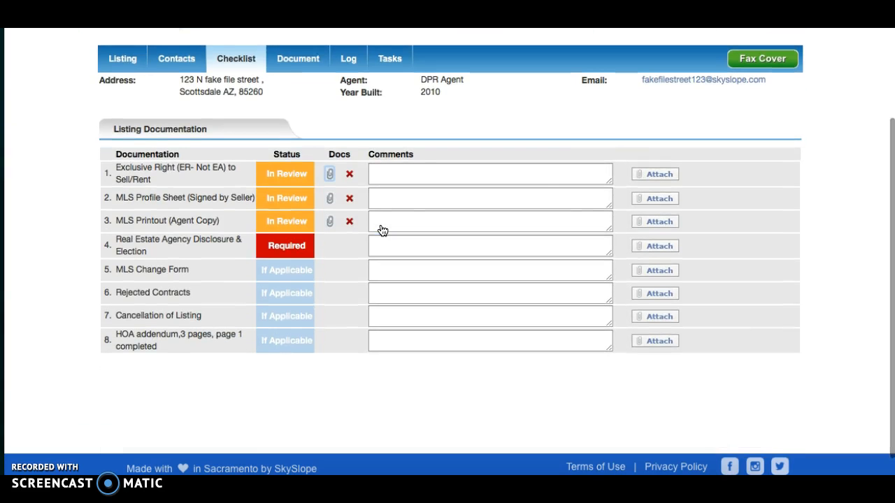
pyautogui.click(646, 248)
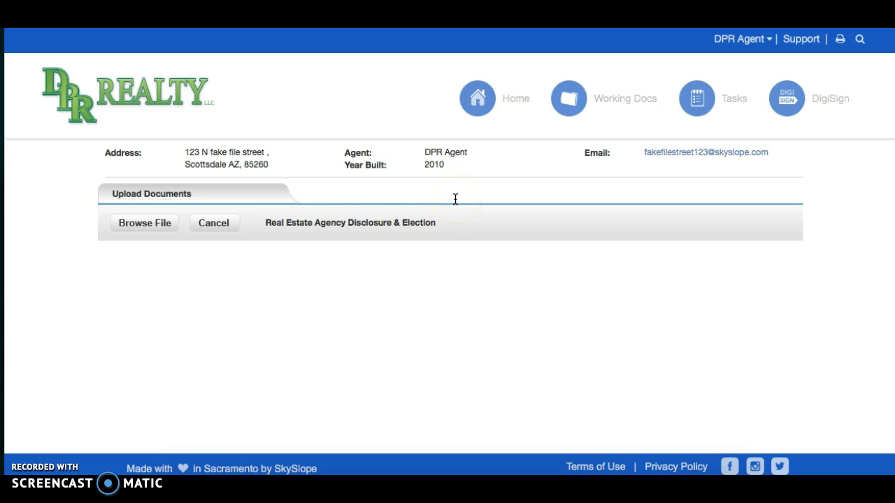
# Step: Upload Test Document.pdf to the Real Estate Agency Disclosure & Election item
pyautogui.click(144, 223)
pyautogui.doubleClick(406, 80)
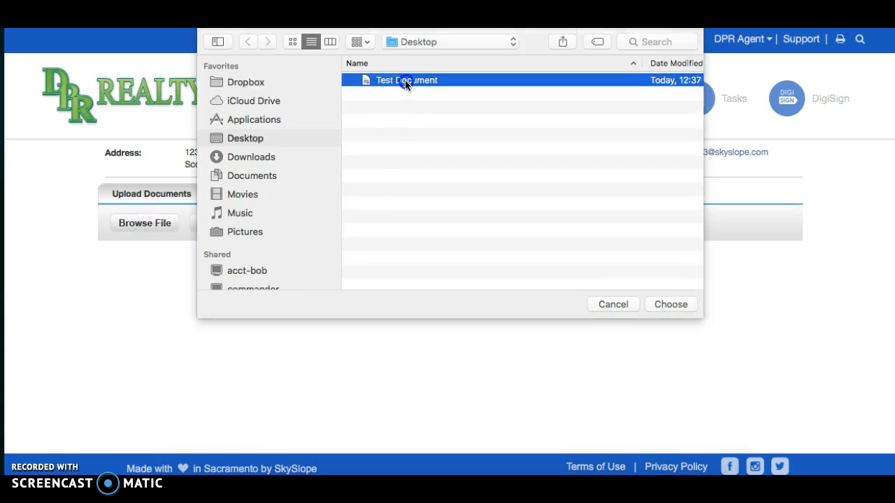
pyautogui.click(417, 227)
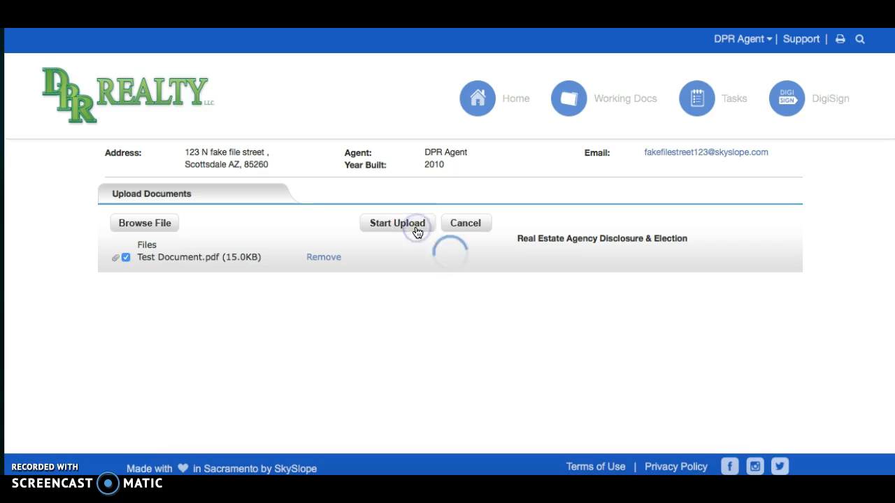
pyautogui.scroll(-3, 417, 233)
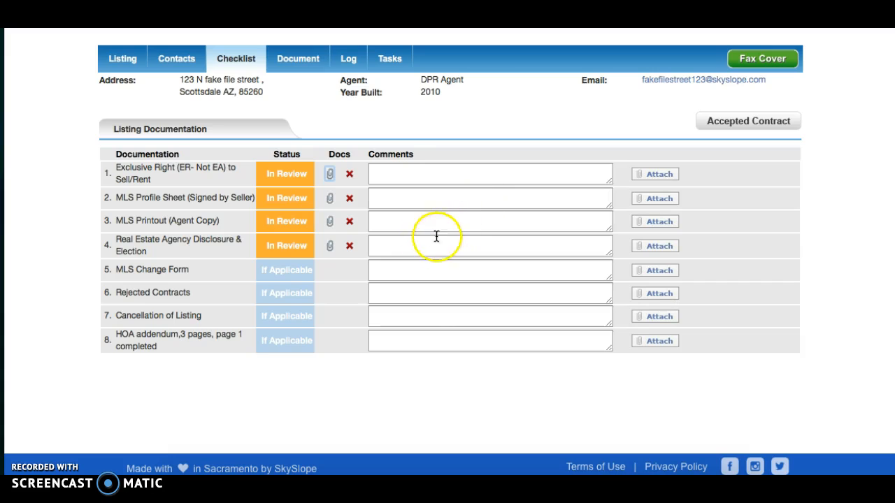
# Step: Save the comment "not listed mls" on the MLS Printout item
pyautogui.click(411, 223)
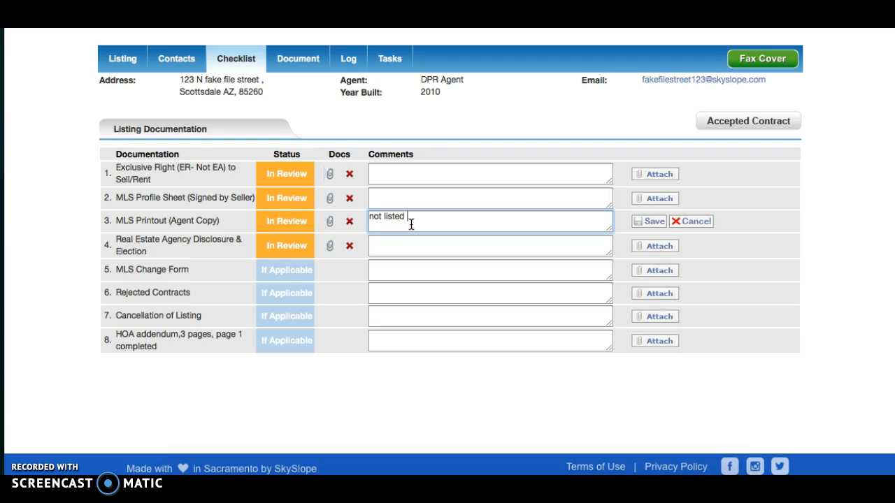
pyautogui.click(390, 218)
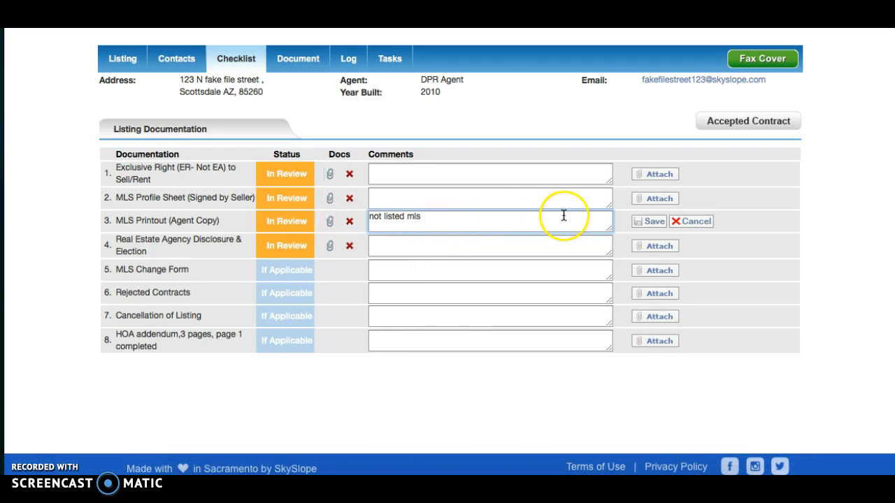
pyautogui.click(655, 222)
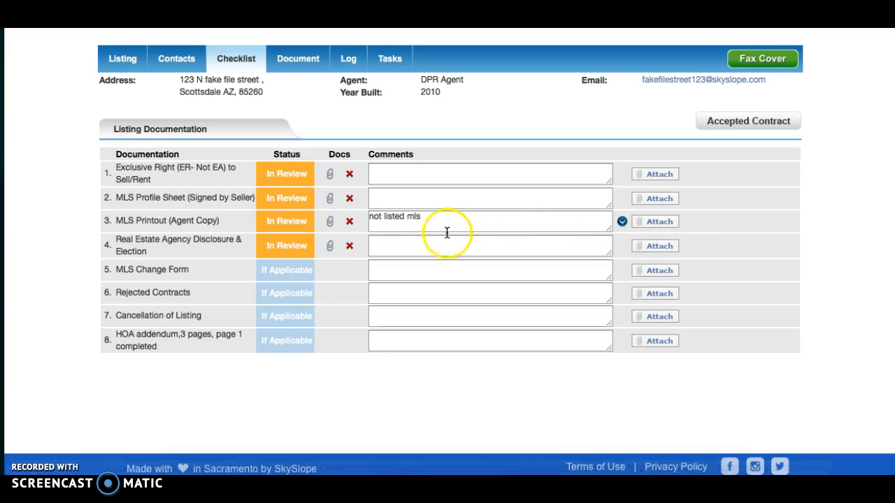
# Step: Remove the attached document from MLS Printout, confirming the deletion
pyautogui.click(350, 224)
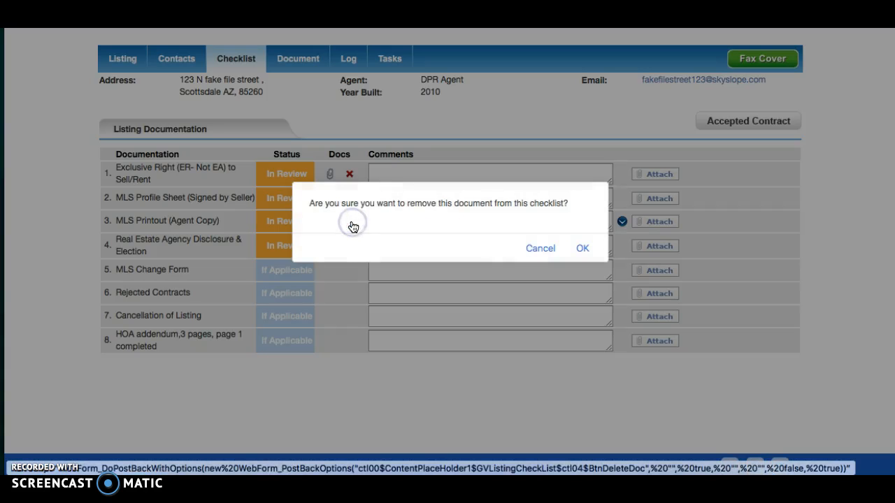
pyautogui.click(582, 250)
pyautogui.click(448, 269)
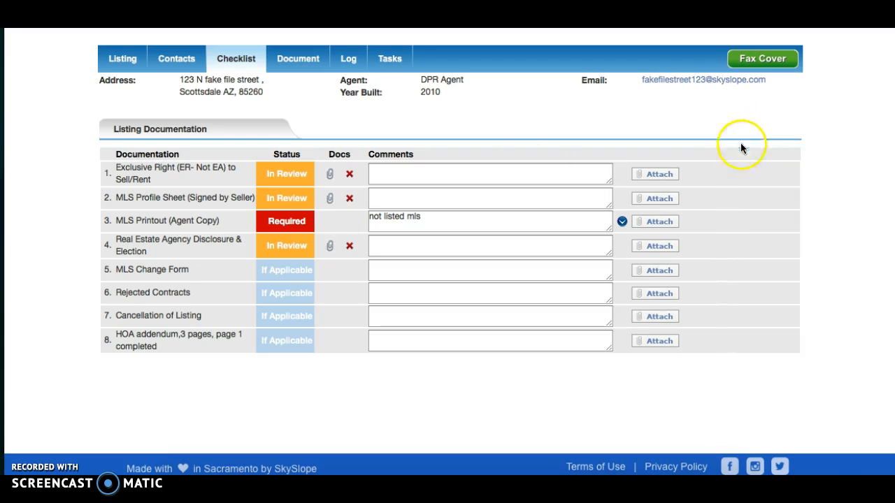
# Step: Re-upload Test Document.pdf to the MLS Printout (Agent Copy) item
pyautogui.click(652, 222)
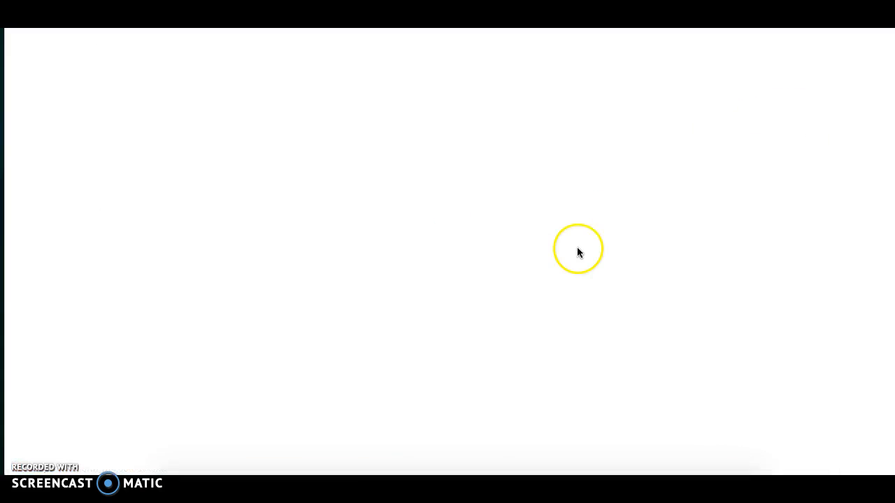
pyautogui.click(147, 225)
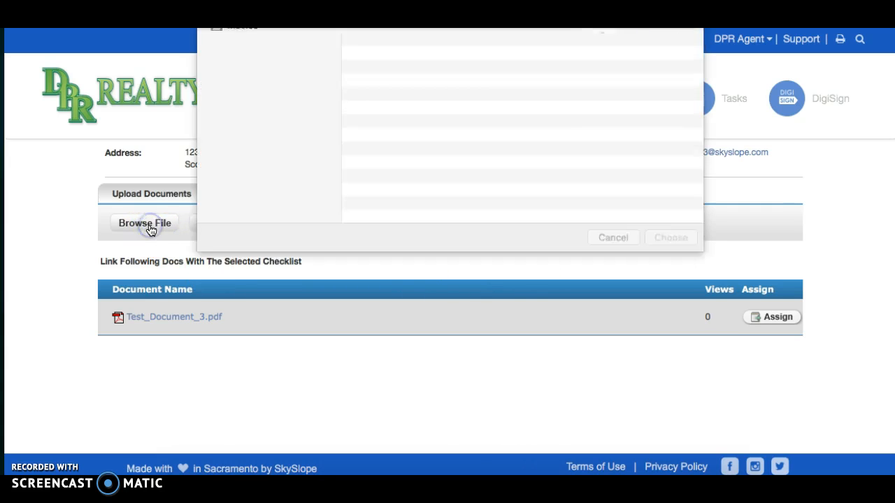
pyautogui.doubleClick(431, 81)
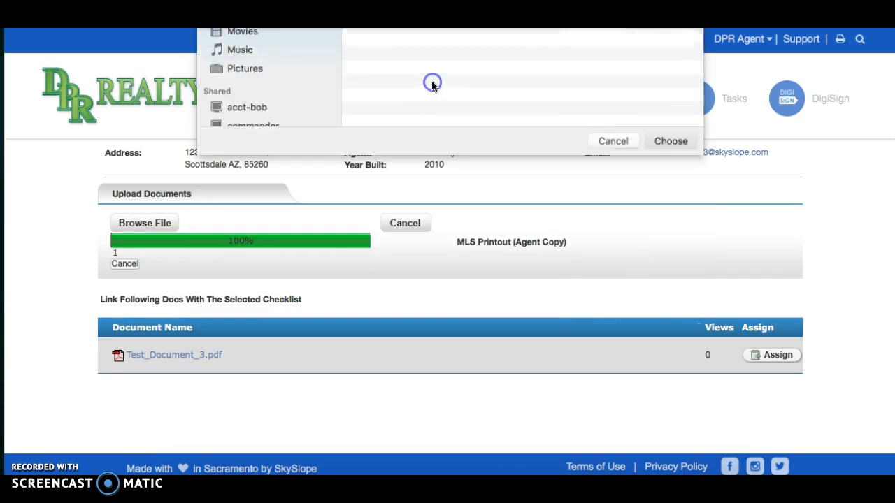
pyautogui.click(417, 225)
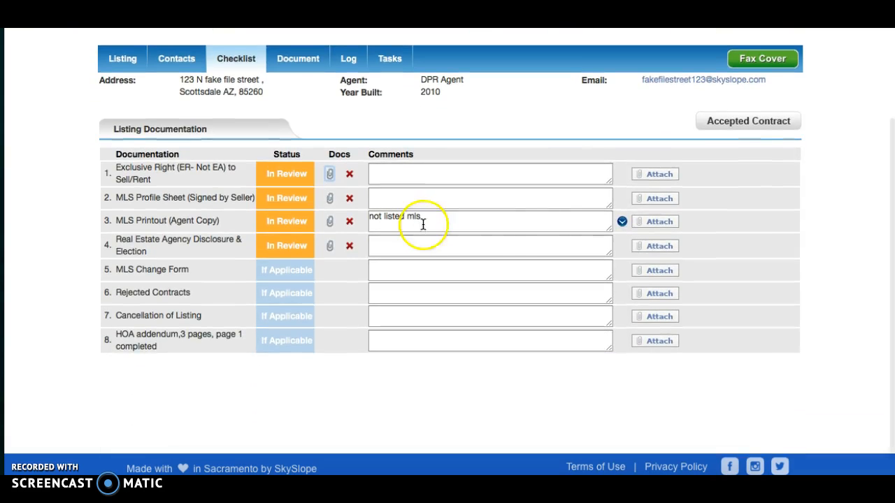
# Step: Start the accepted contract with MLS# 0, Traditional Sale checklist and Office Lead No
pyautogui.click(758, 125)
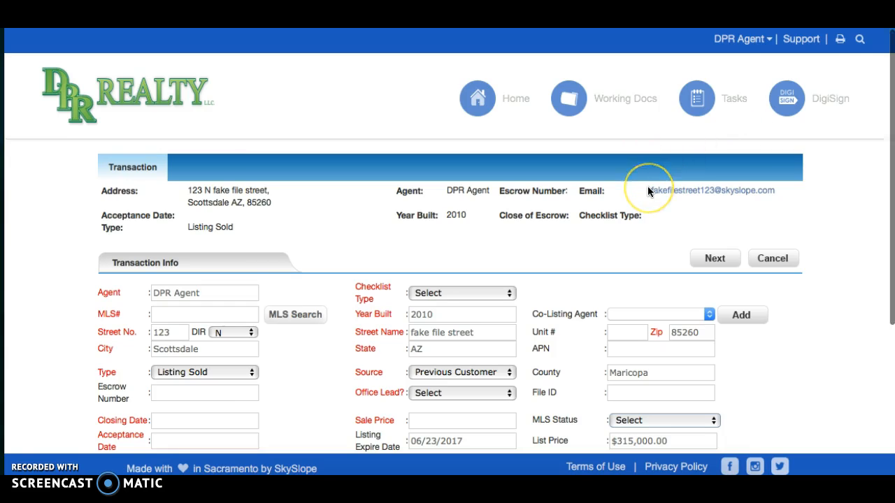
pyautogui.scroll(-2, 647, 188)
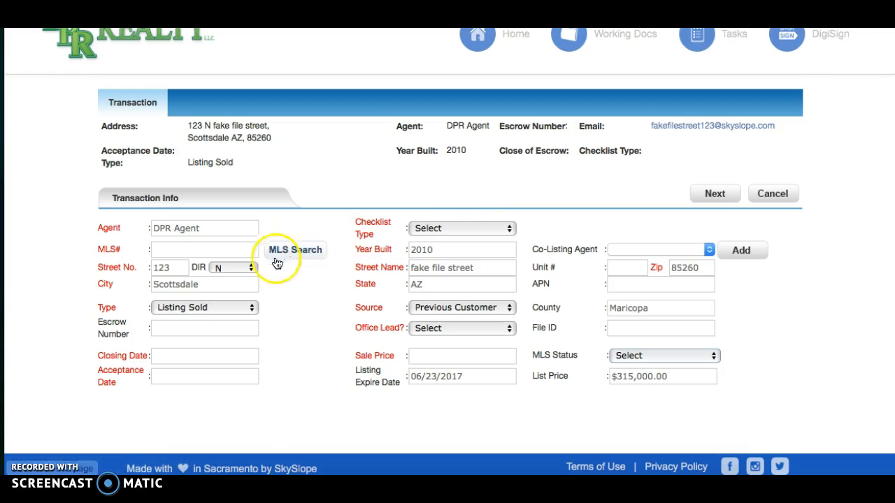
pyautogui.click(236, 251)
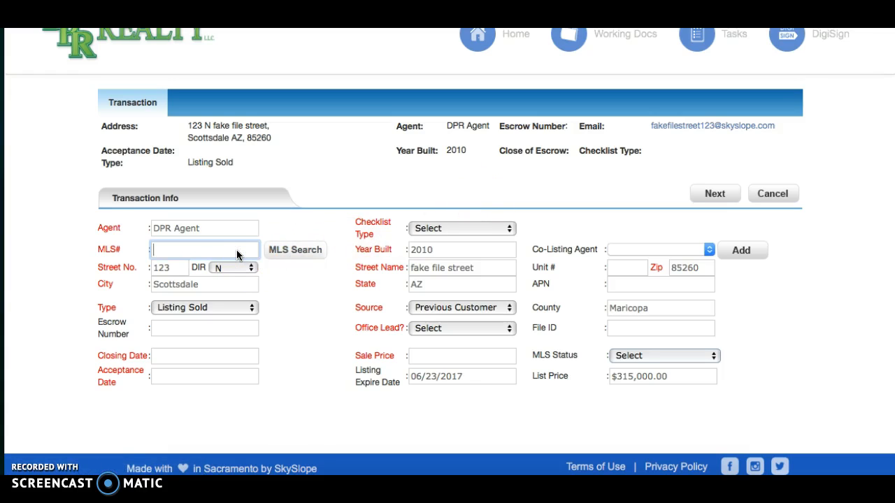
pyautogui.write('0')
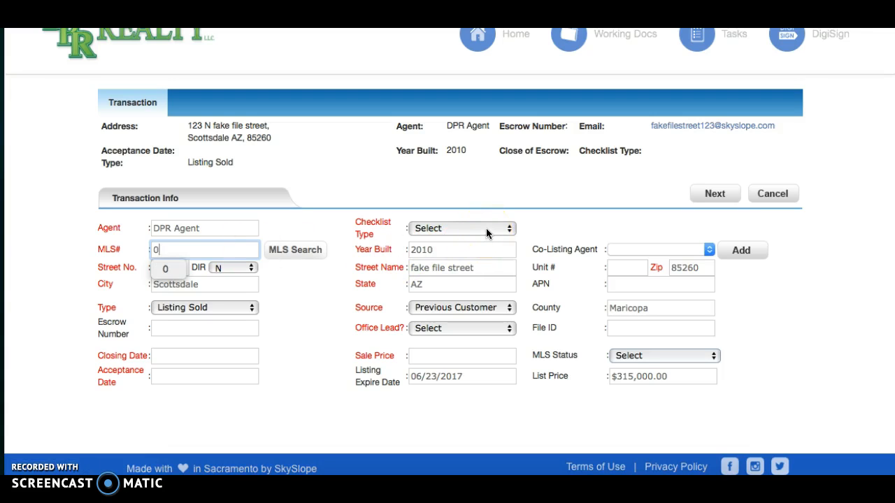
pyautogui.click(487, 233)
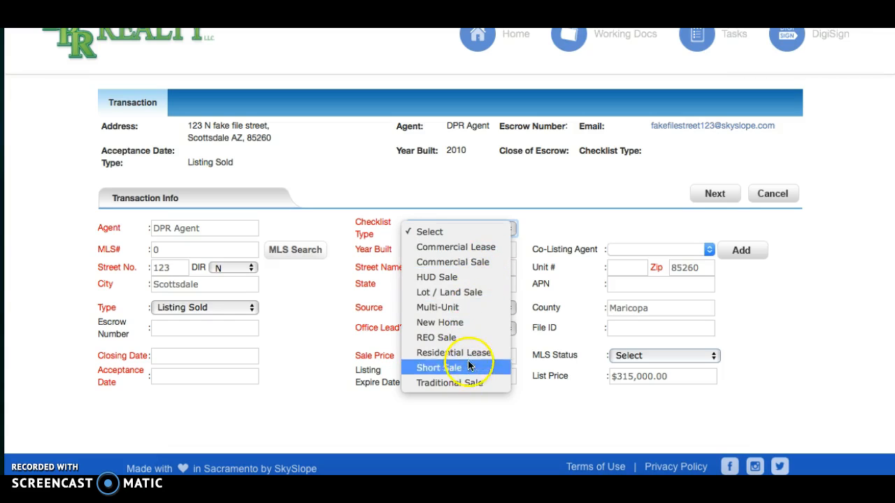
pyautogui.click(464, 382)
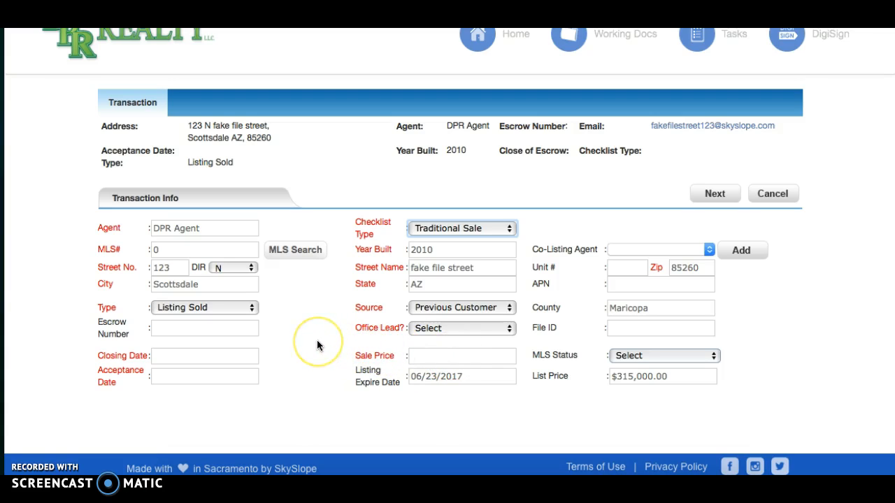
pyautogui.click(430, 334)
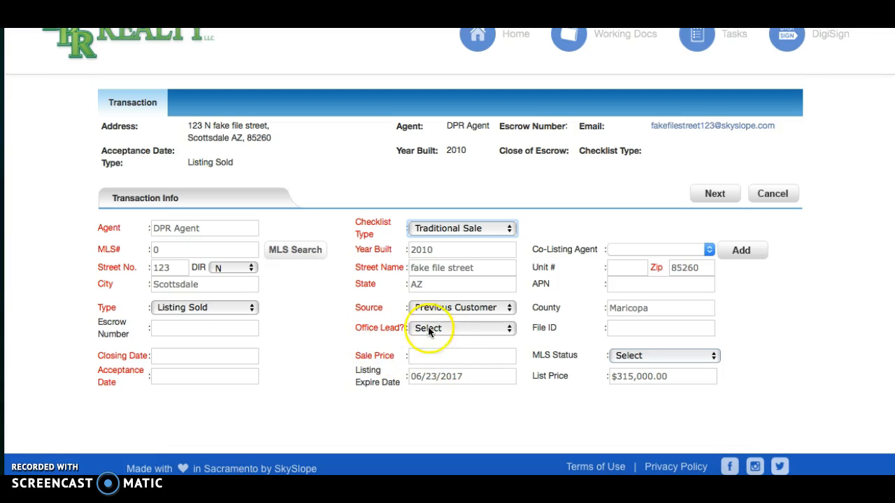
pyautogui.click(433, 345)
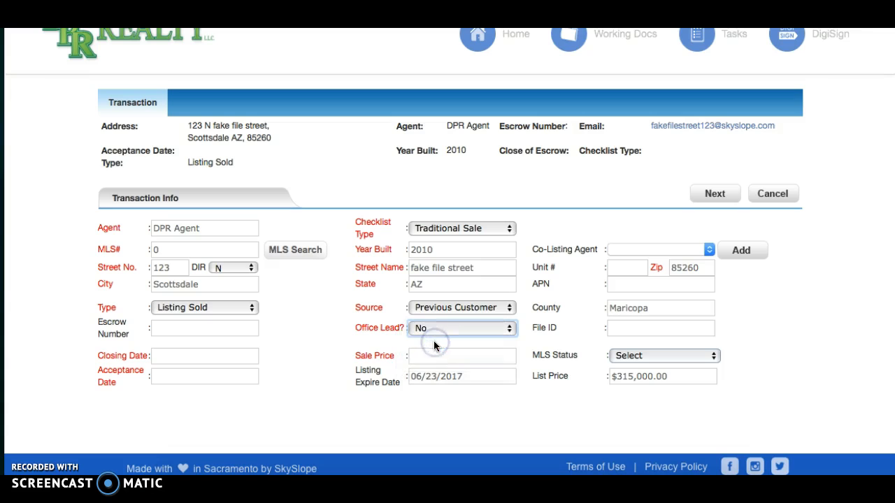
# Step: Set closing 07/14/2016, acceptance 06/24/2016 and sale price 315,000, then save
pyautogui.click(227, 357)
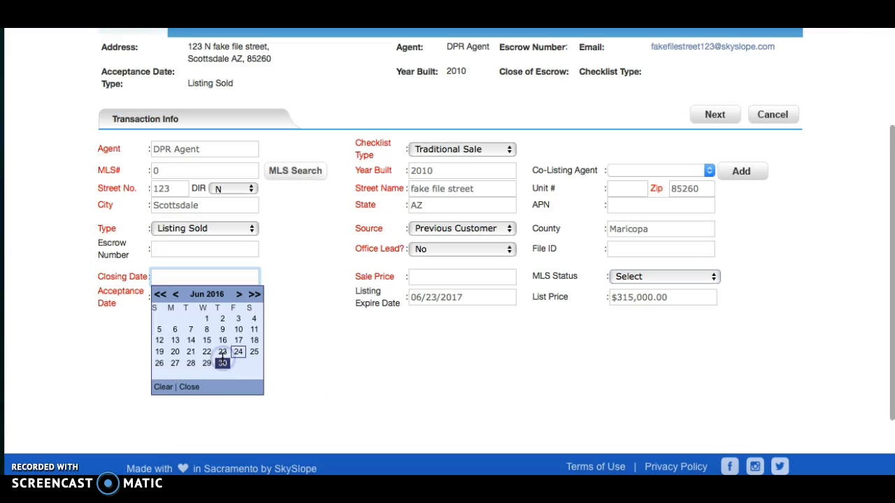
pyautogui.click(240, 294)
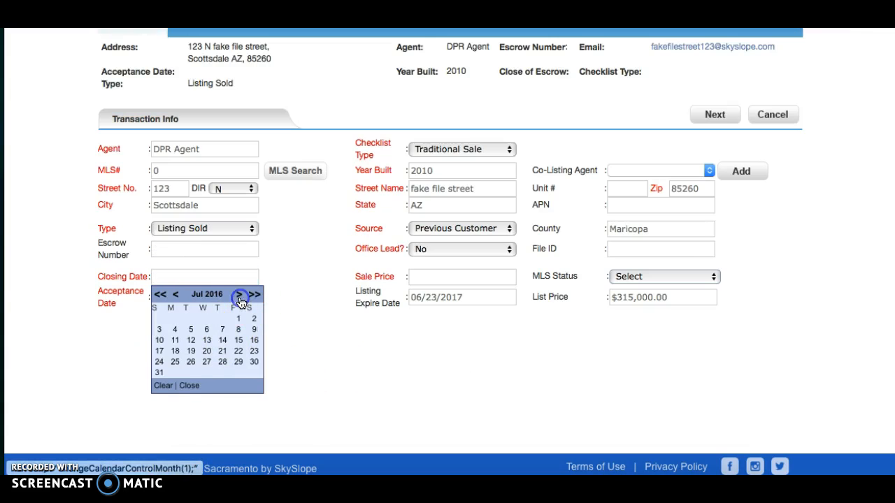
pyautogui.click(222, 340)
pyautogui.click(195, 300)
pyautogui.click(238, 372)
pyautogui.click(441, 278)
pyautogui.write('3')
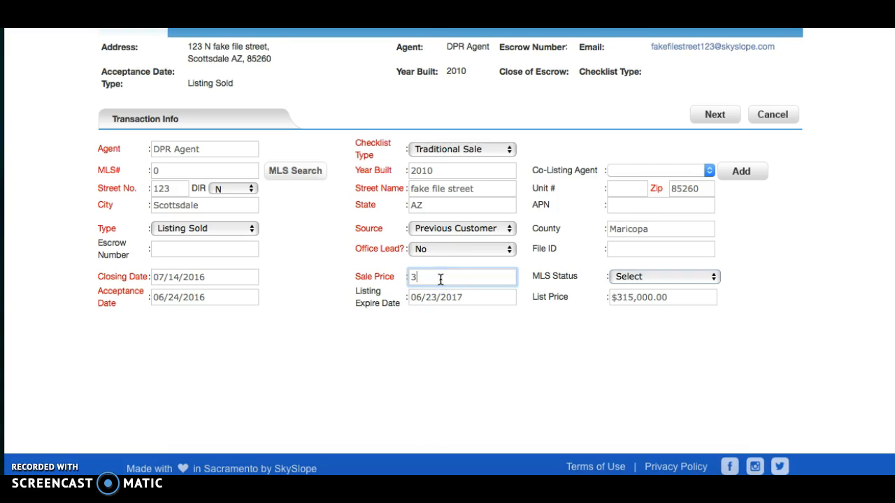
pyautogui.write('15,00000')
pyautogui.press('Tab')
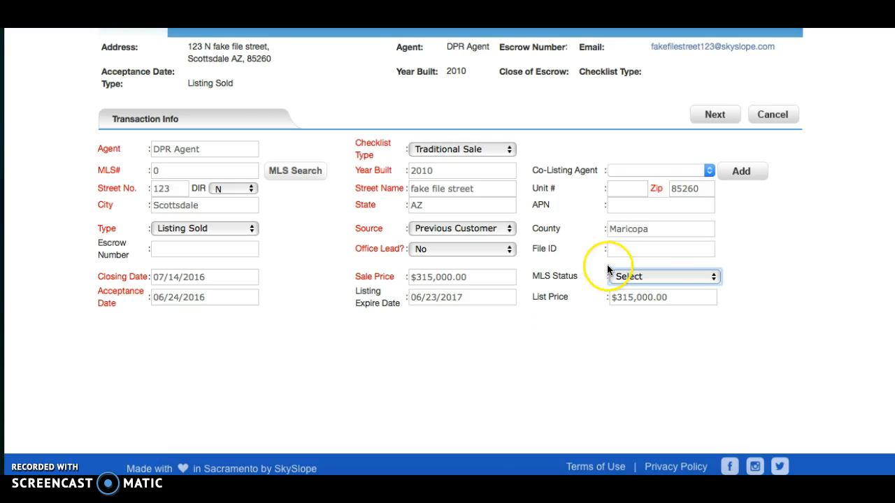
pyautogui.click(717, 119)
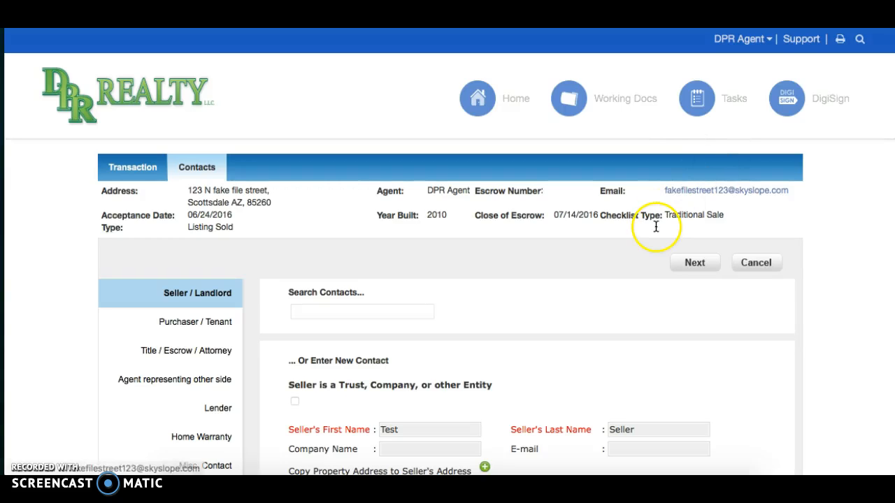
# Step: Save the test buyer's first and last name as the purchaser contact, then advance to the Title / Escrow / Attorney step
pyautogui.scroll(-5, 615, 311)
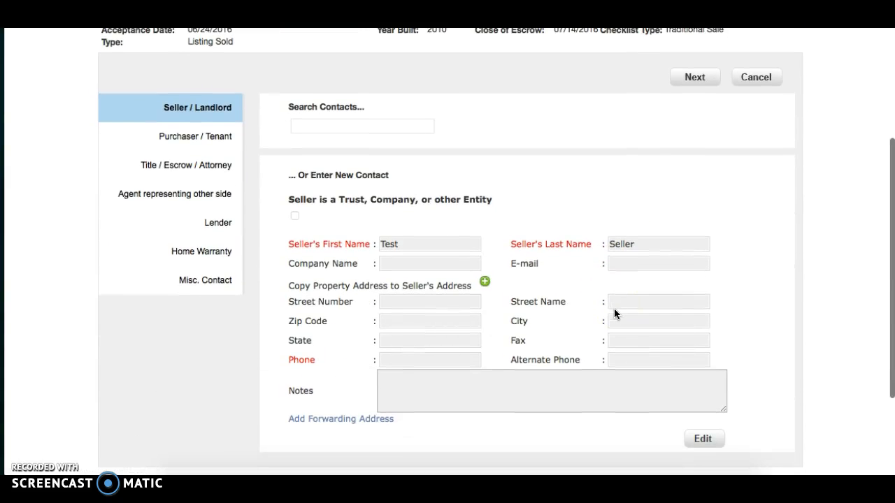
pyautogui.click(697, 80)
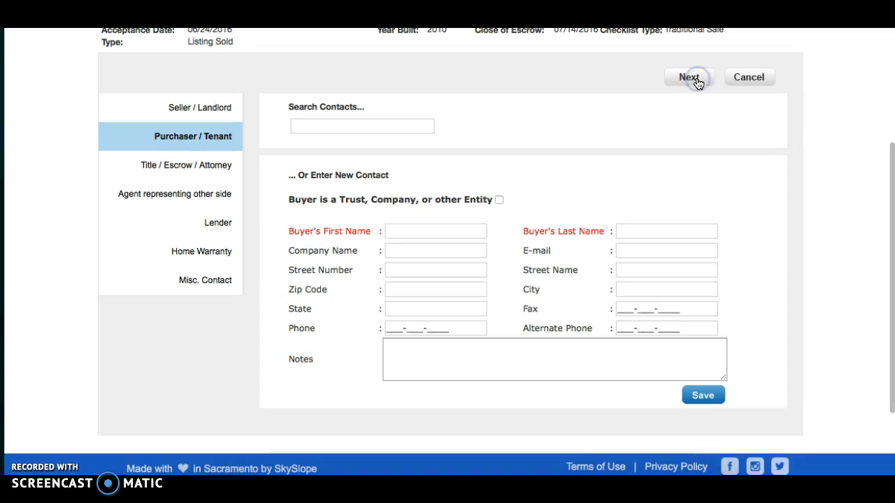
pyautogui.click(439, 230)
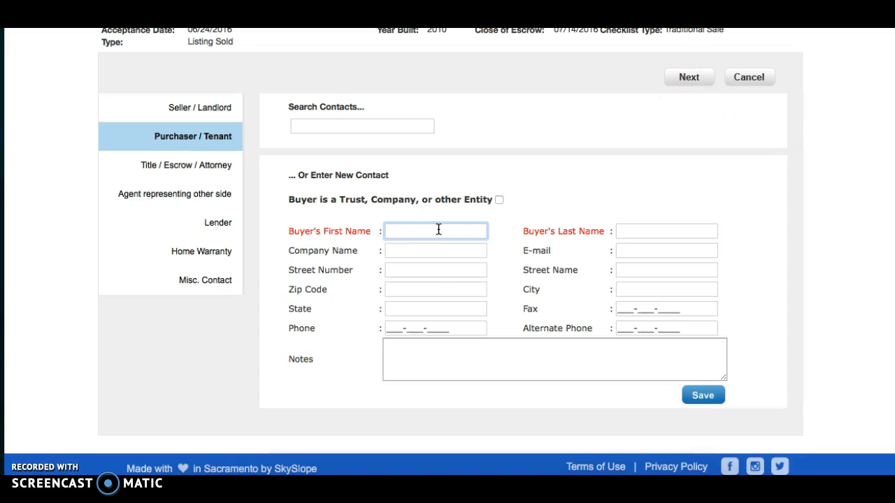
pyautogui.write('Test')
pyautogui.press('Tab')
pyautogui.write('Buye')
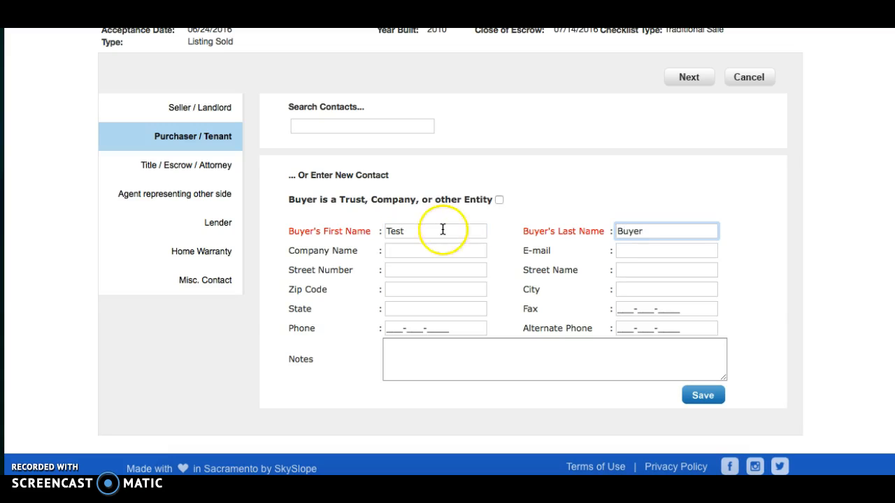
pyautogui.click(695, 396)
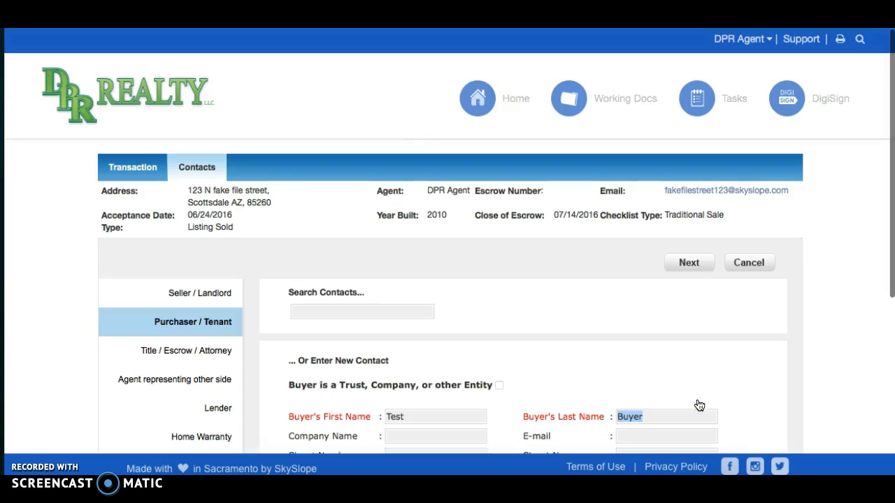
pyautogui.click(692, 262)
# Step: Save the closing officer contact with first and last name, phone number, Chicago Title as company, and e-mail
pyautogui.scroll(-5, 563, 356)
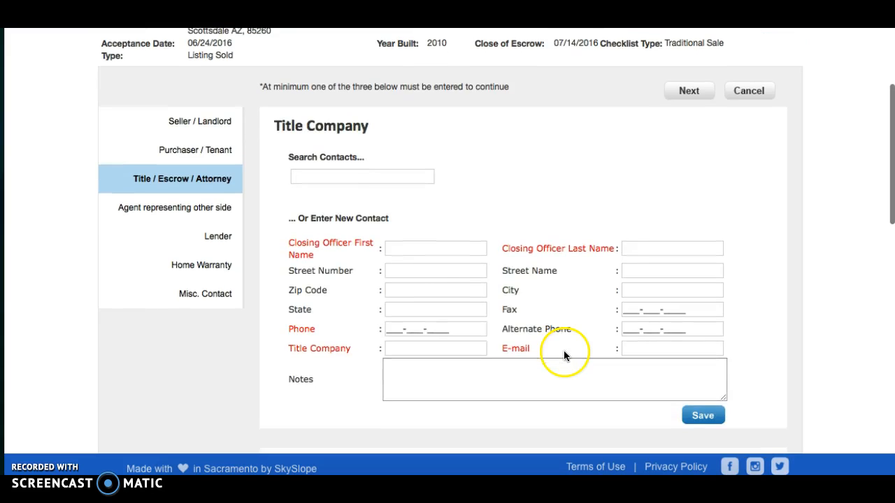
pyautogui.click(441, 250)
pyautogui.press('Tab')
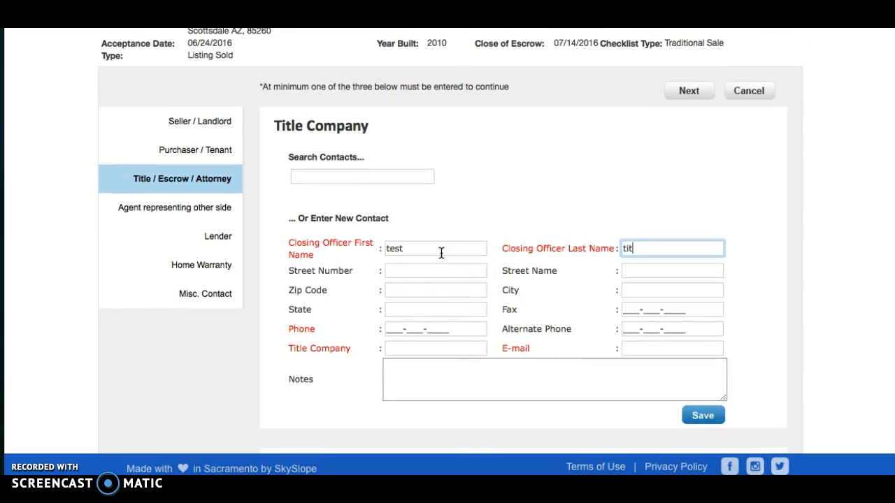
pyautogui.press('Tab')
pyautogui.press('Tab')
pyautogui.press('Tab')
pyautogui.press('Tab')
pyautogui.press('Tab')
pyautogui.press('Tab')
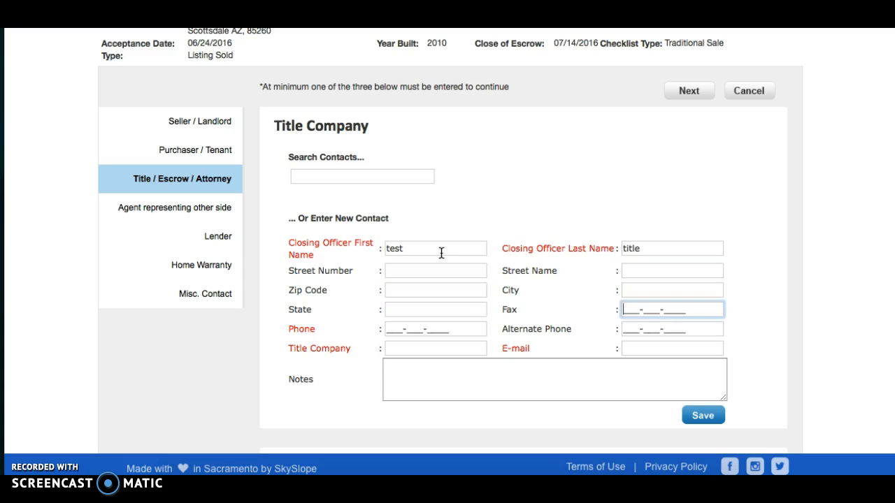
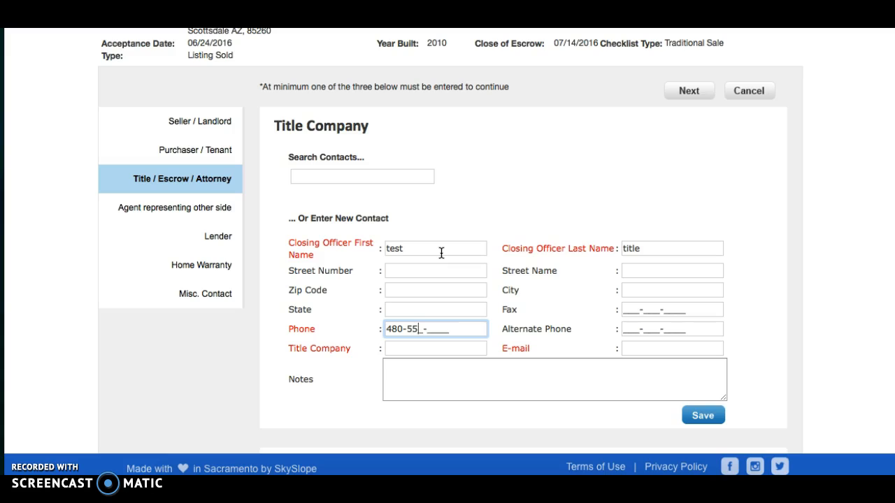
pyautogui.press('Tab')
pyautogui.press('Tab')
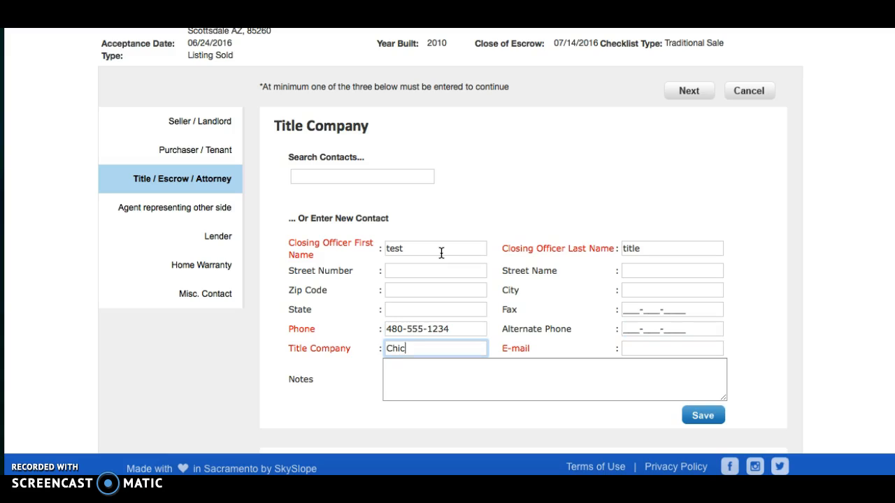
pyautogui.press('Tab')
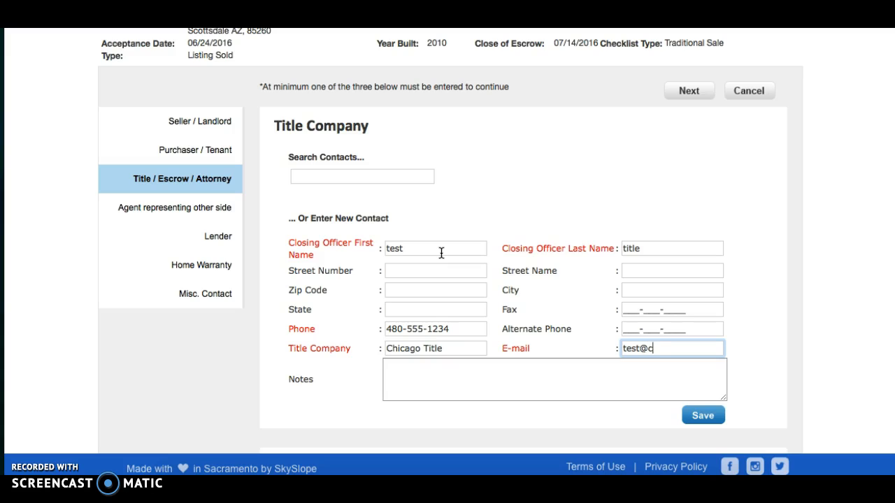
pyautogui.click(703, 416)
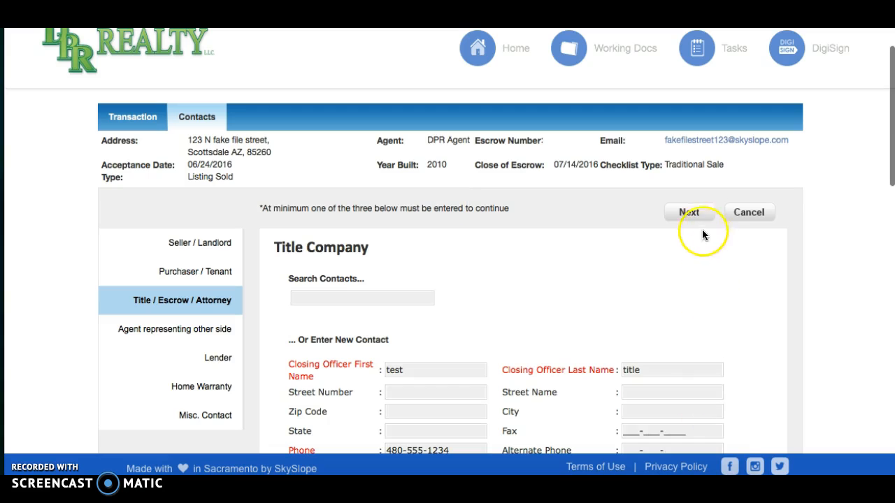
# Step: Add the other side's agent with first and last name, phone number and Test Realty as co-broker company
pyautogui.click(689, 213)
pyautogui.scroll(-2, 585, 315)
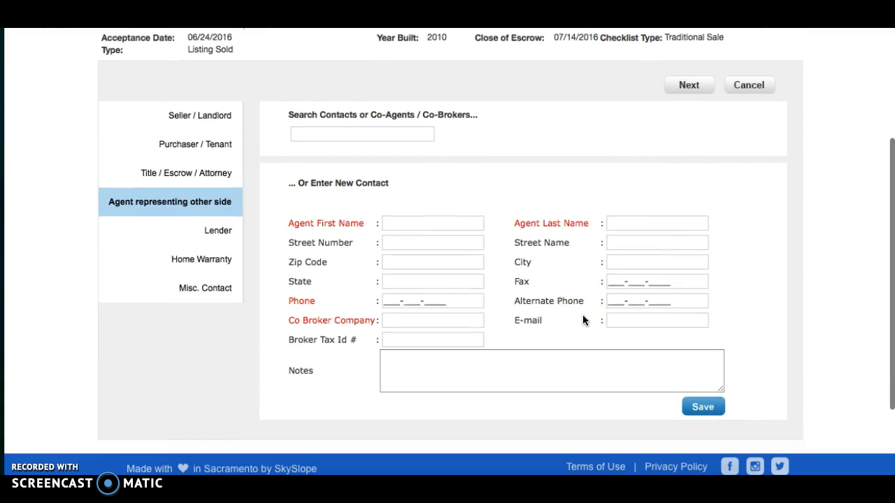
pyautogui.click(431, 220)
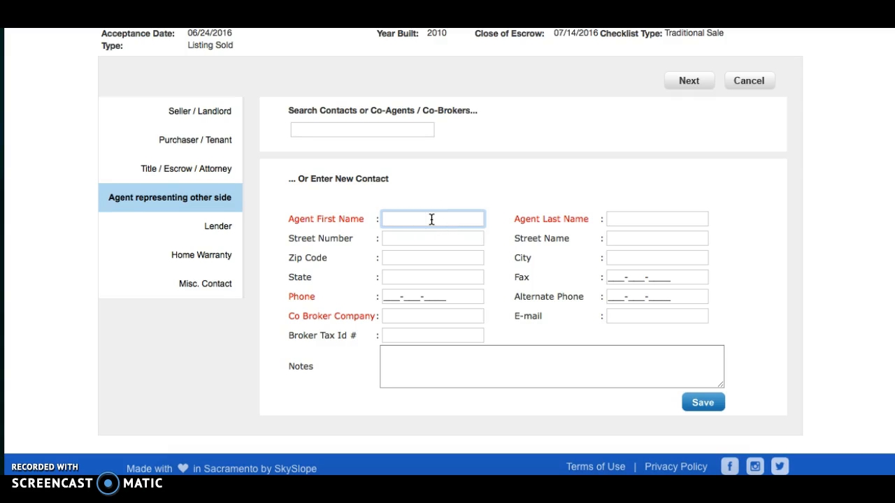
pyautogui.write('Test')
pyautogui.press('Tab')
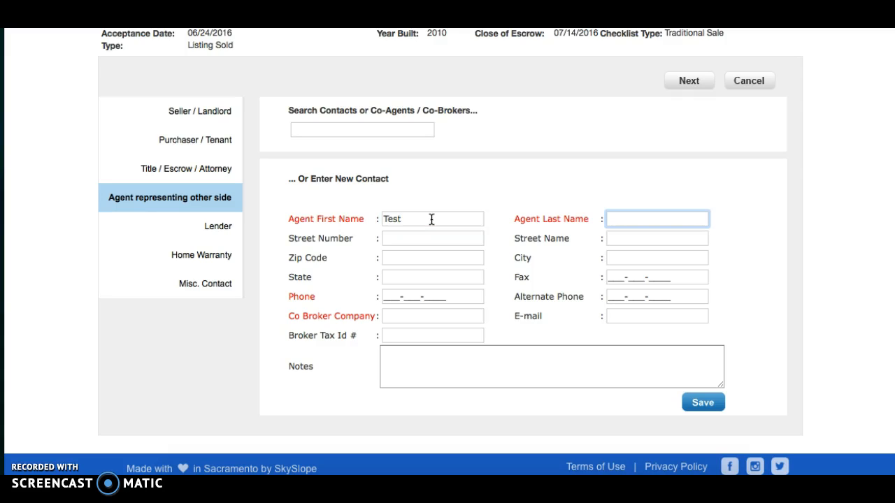
pyautogui.write('agent')
pyautogui.press('Tab')
pyautogui.press('Tab')
pyautogui.press('Tab')
pyautogui.press('Tab')
pyautogui.press('Tab')
pyautogui.press('Tab')
pyautogui.write('480-555-8')
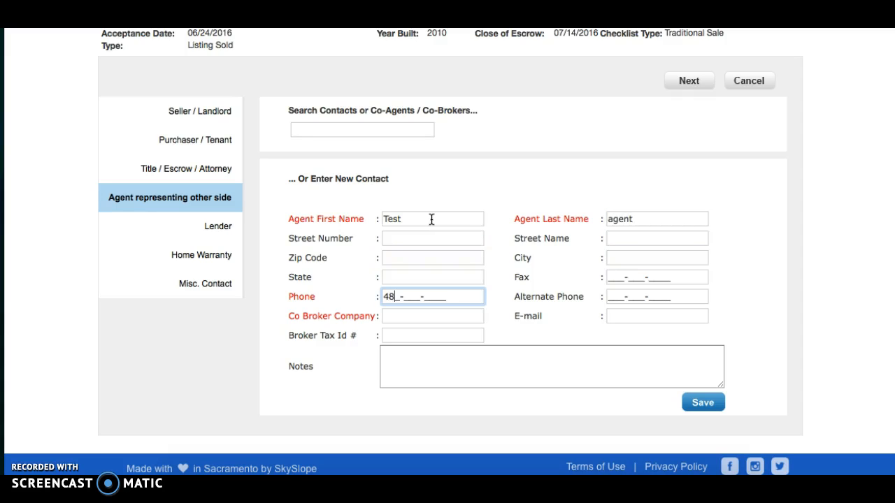
pyautogui.write('888')
pyautogui.press('Tab')
pyautogui.press('Tab')
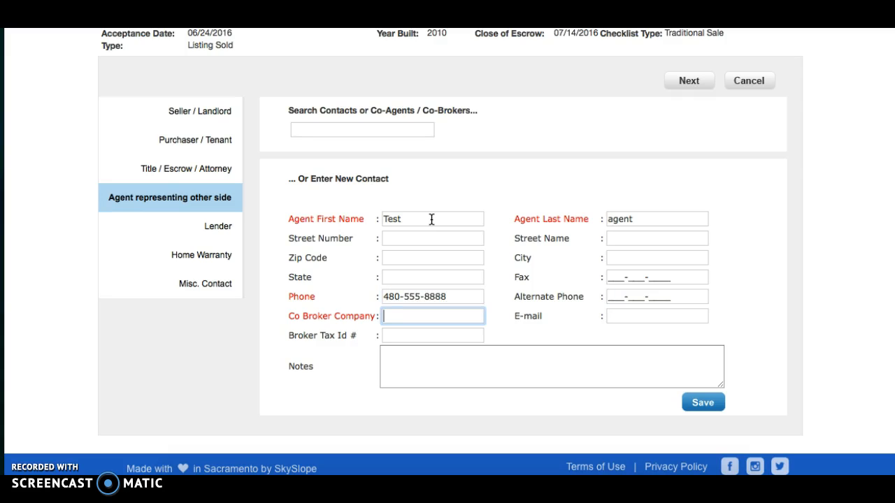
pyautogui.write('Test Realty')
pyautogui.click(704, 405)
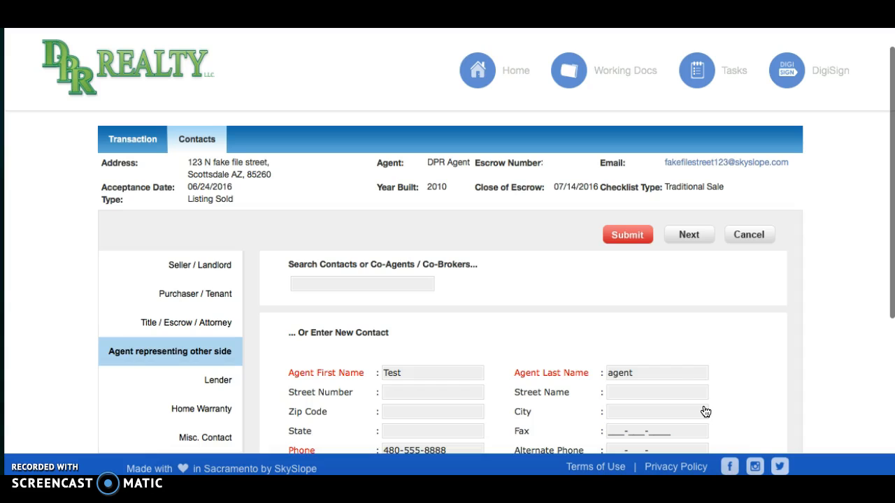
# Step: Submit the commission info: $315,000 sale price, 3.00% listing and sale commissions, $9,450.00 office gross
pyautogui.click(625, 236)
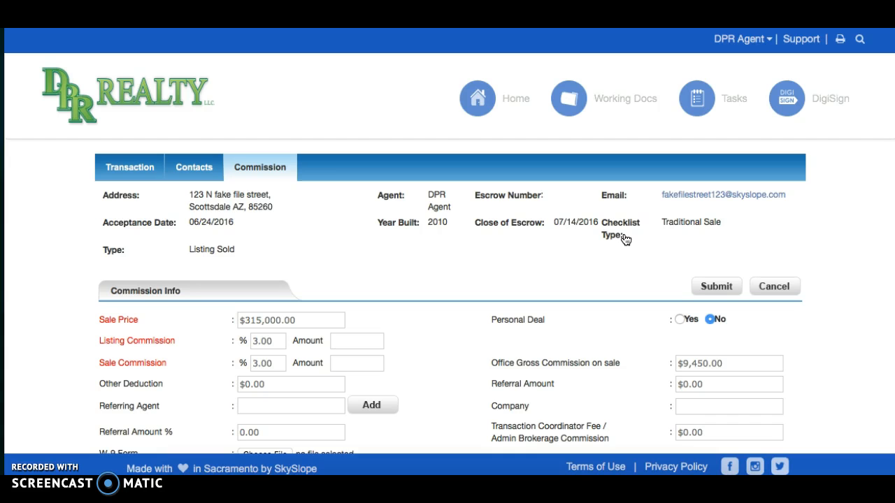
pyautogui.scroll(-4, 539, 320)
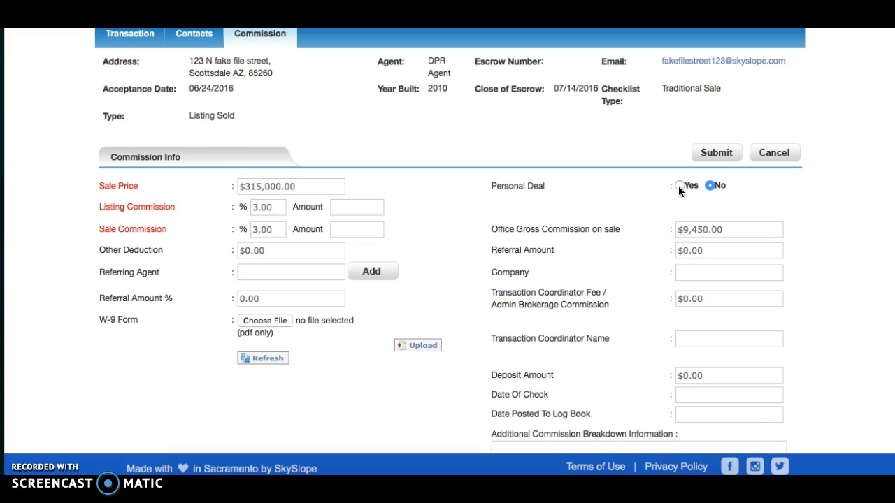
pyautogui.scroll(-4, 680, 191)
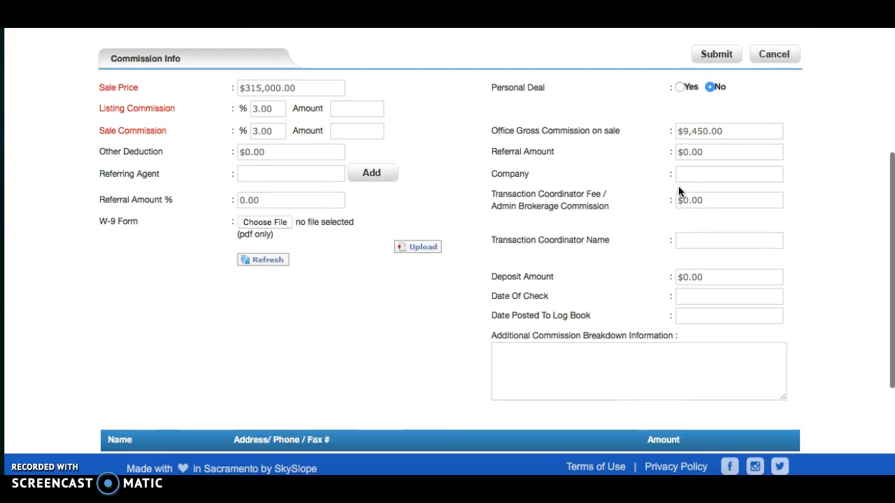
pyautogui.scroll(-3, 678, 186)
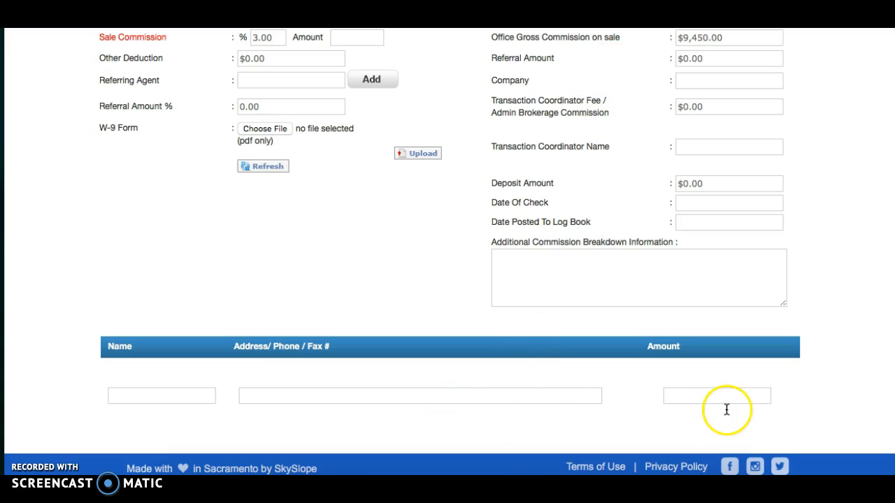
pyautogui.scroll(5, 766, 390)
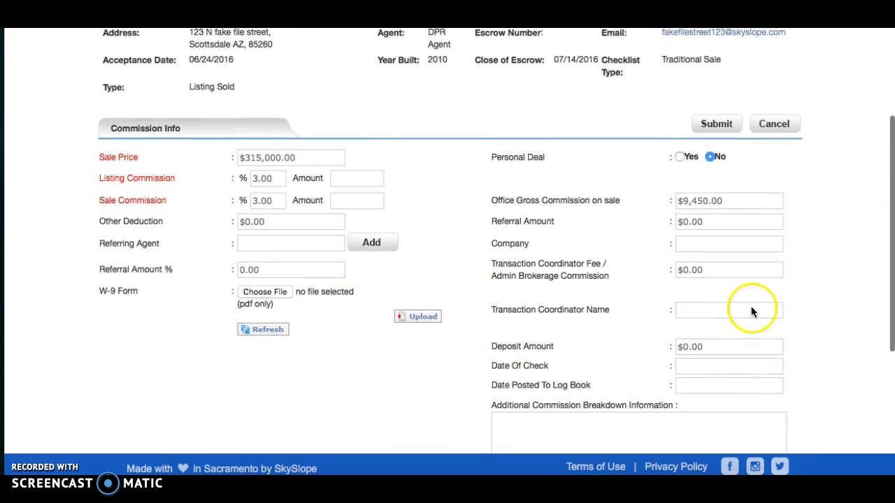
pyautogui.scroll(2, 747, 288)
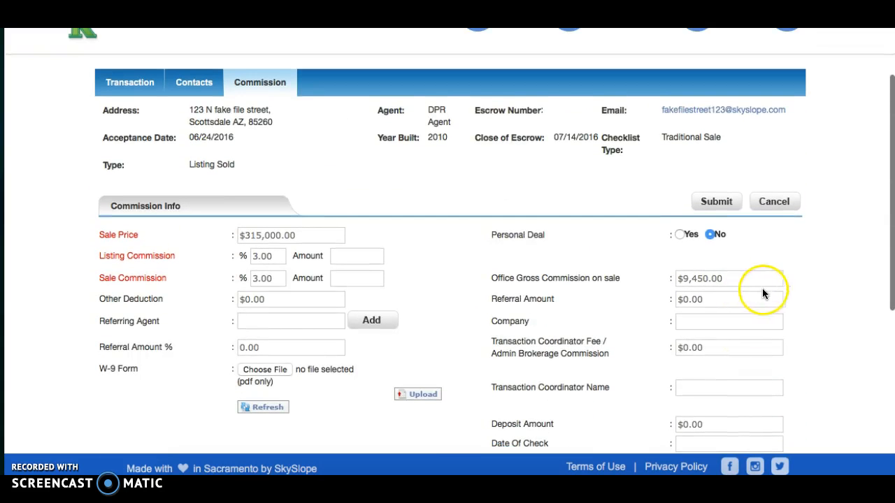
pyautogui.click(723, 204)
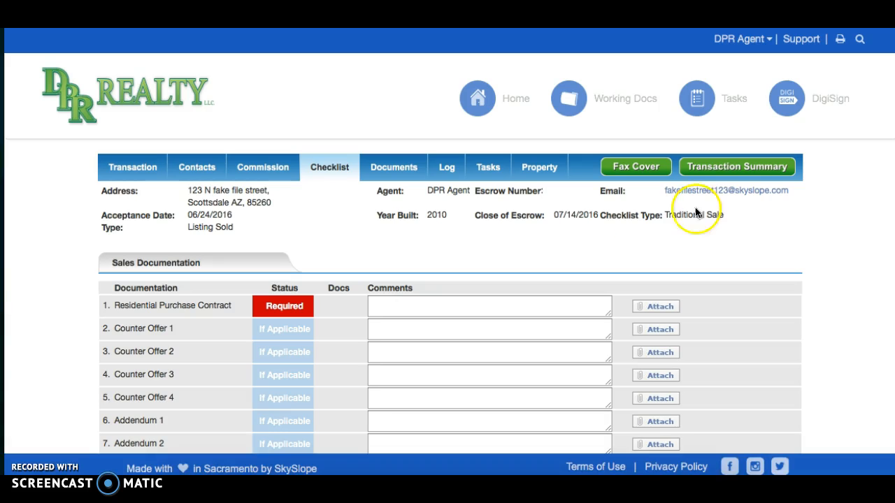
# Step: Review the Sales, Disclosure and Listing Documentation checklists, then return to the dashboard showing 2 pending transactions
pyautogui.scroll(-3, 536, 279)
pyautogui.scroll(-5, 536, 279)
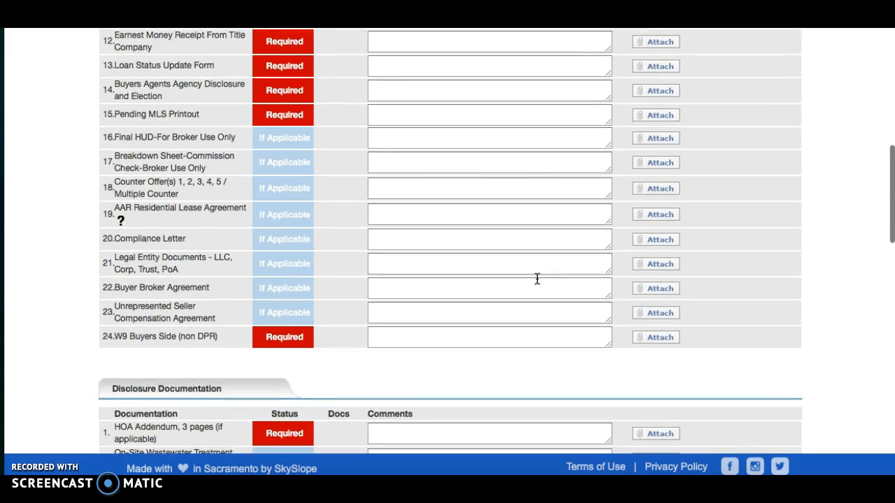
pyautogui.scroll(-3, 537, 279)
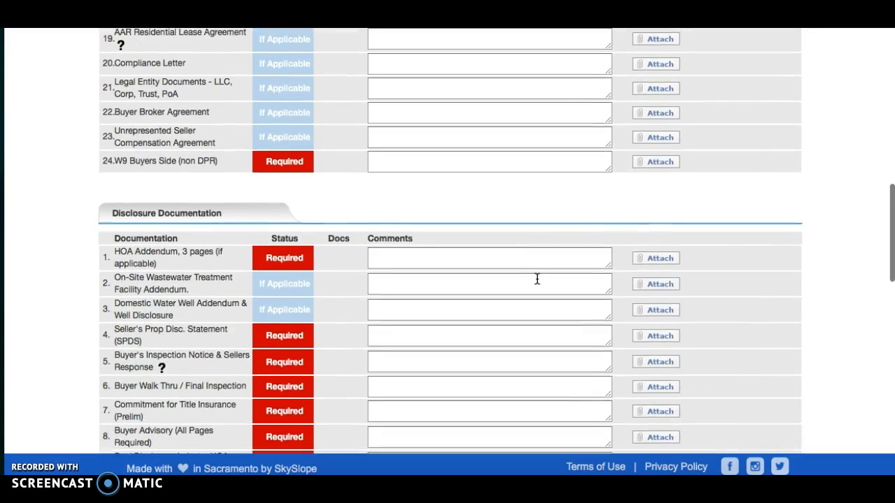
pyautogui.scroll(-2, 536, 279)
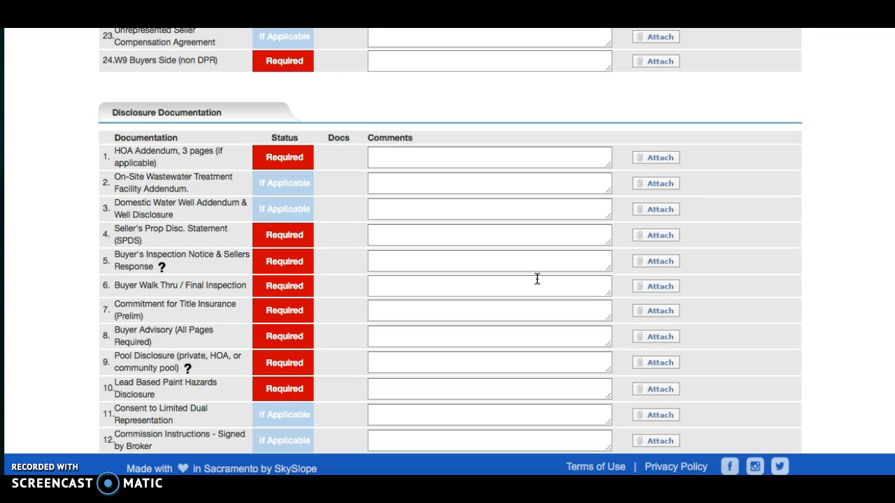
pyautogui.scroll(-7, 536, 279)
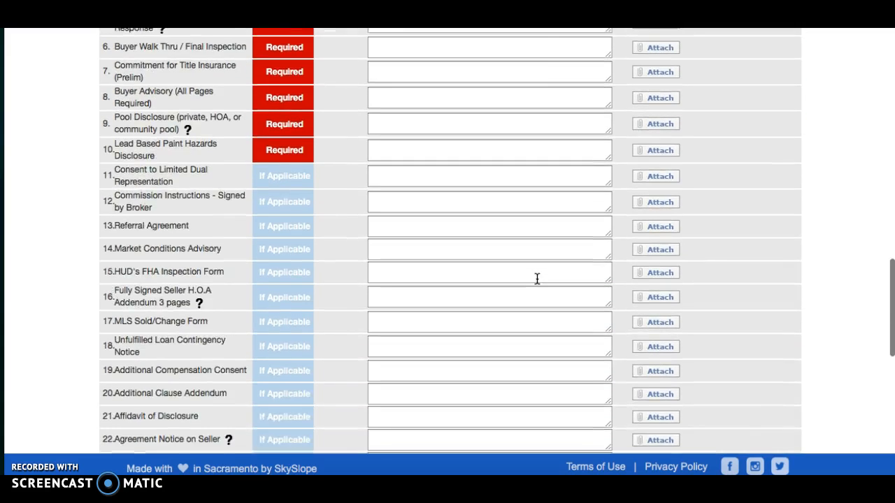
pyautogui.scroll(-7, 536, 279)
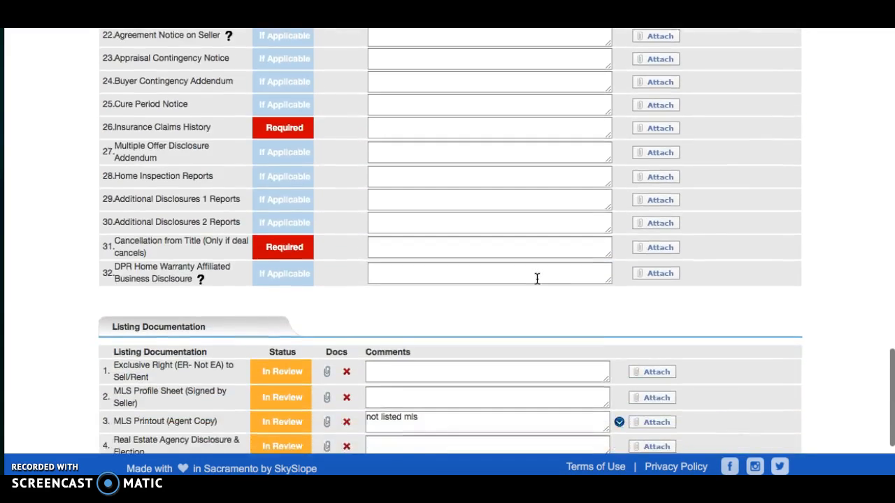
pyautogui.scroll(-1, 537, 279)
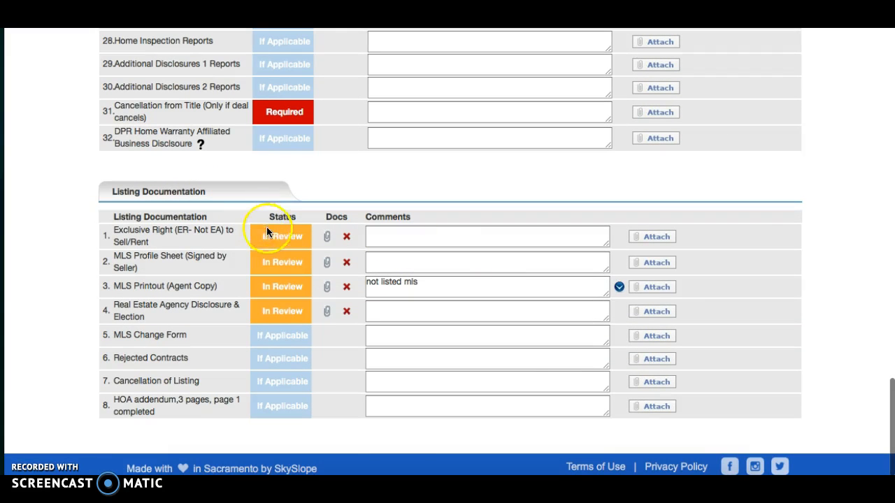
pyautogui.scroll(11, 270, 320)
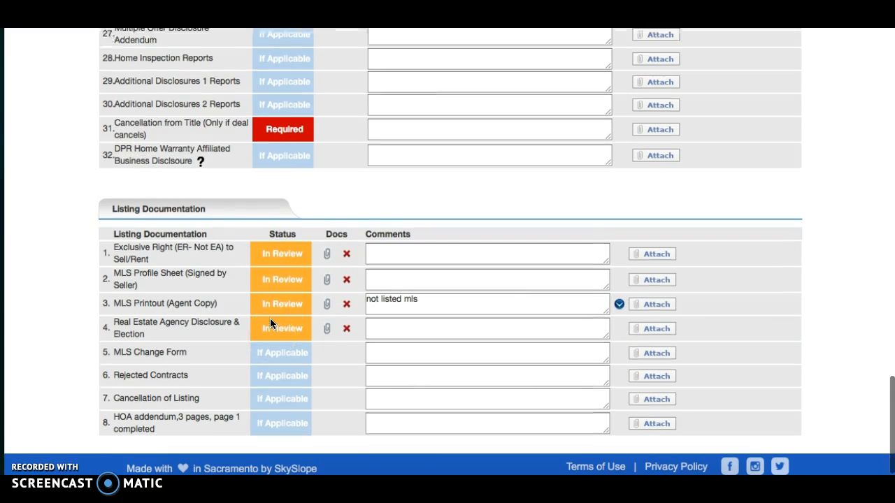
pyautogui.scroll(15, 270, 324)
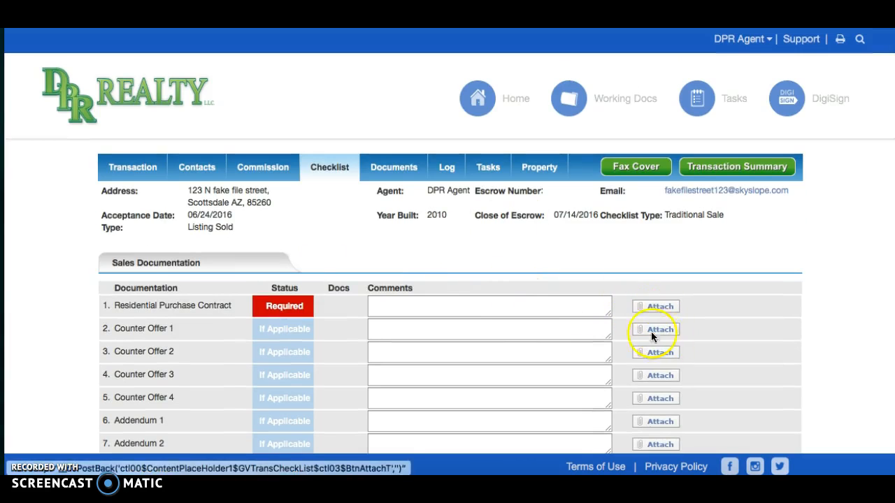
pyautogui.click(478, 98)
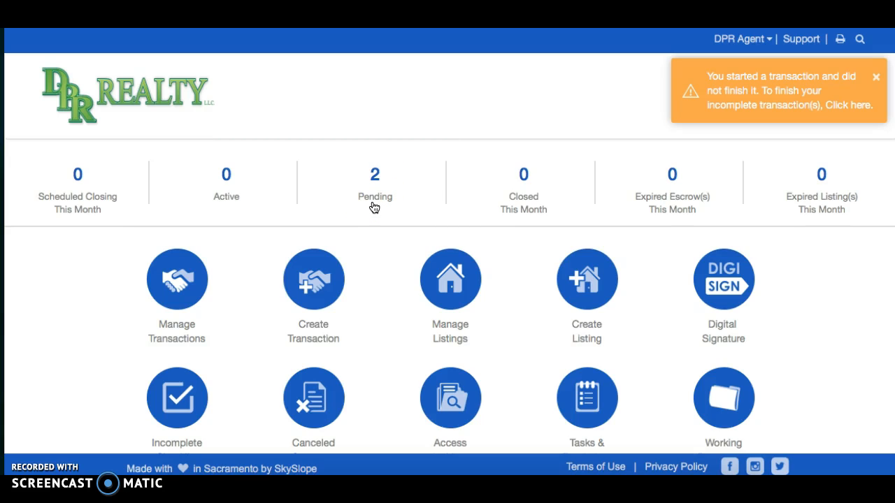
# Step: Open Manage Transactions and select the pending 123 N main test transaction from the list
pyautogui.click(178, 282)
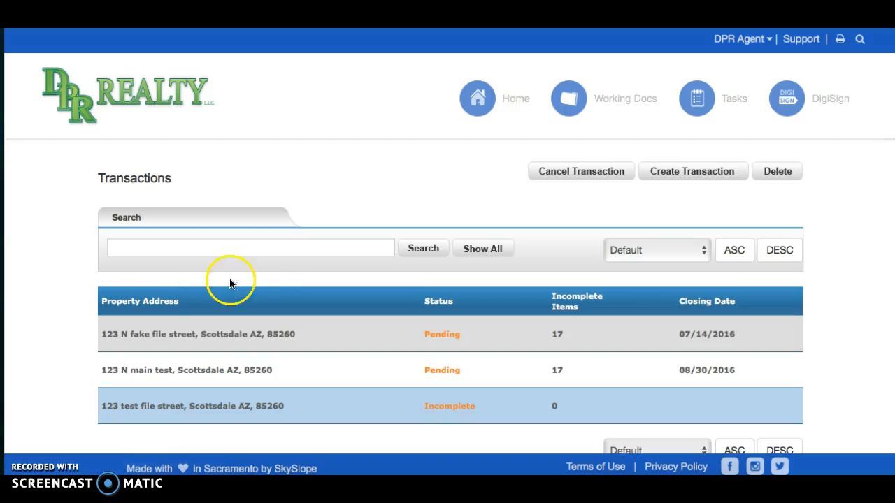
pyautogui.scroll(-2, 266, 280)
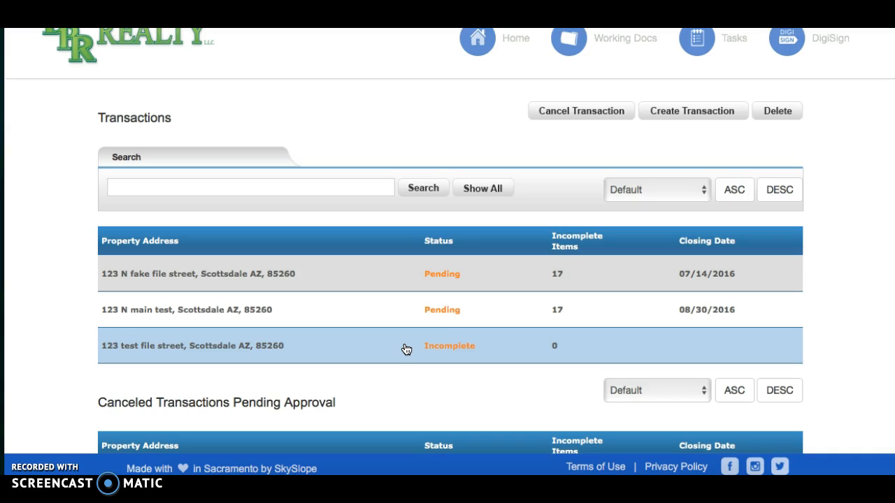
pyautogui.scroll(-3, 406, 349)
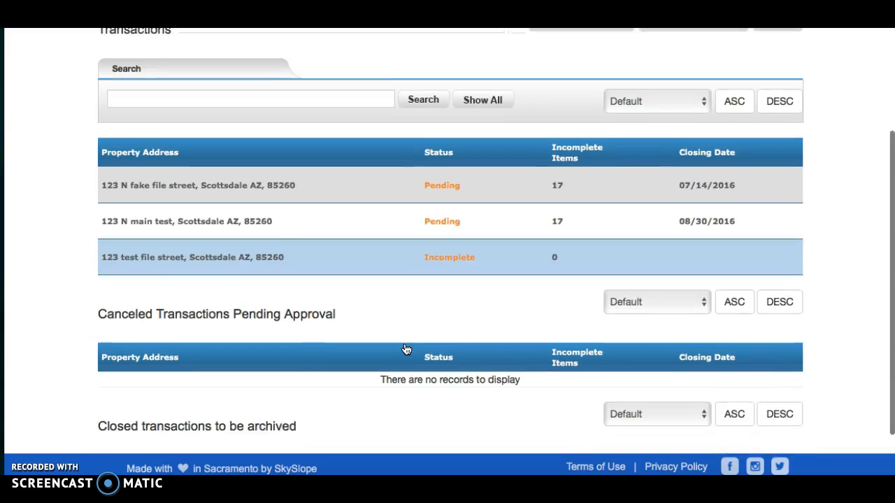
pyautogui.click(409, 278)
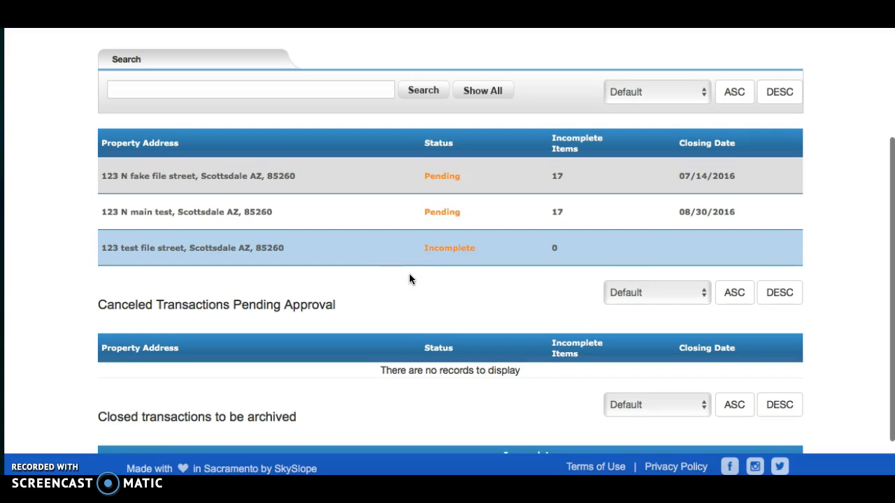
pyautogui.scroll(5, 410, 279)
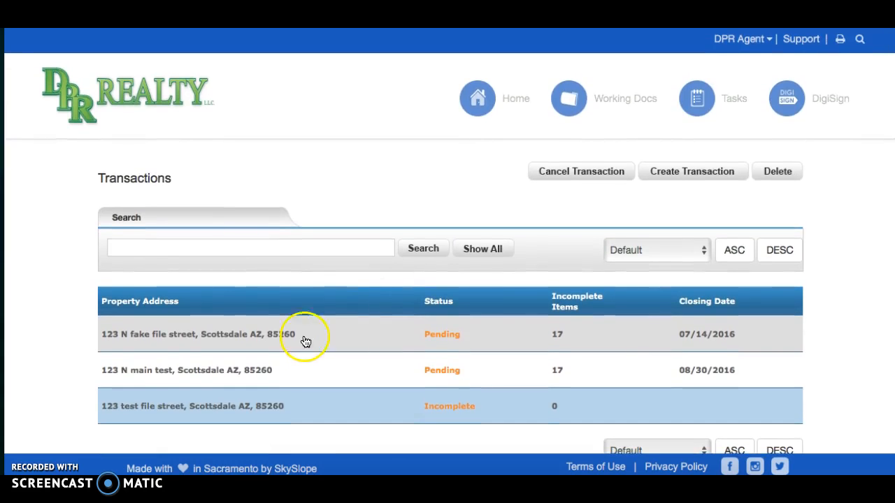
pyautogui.click(254, 370)
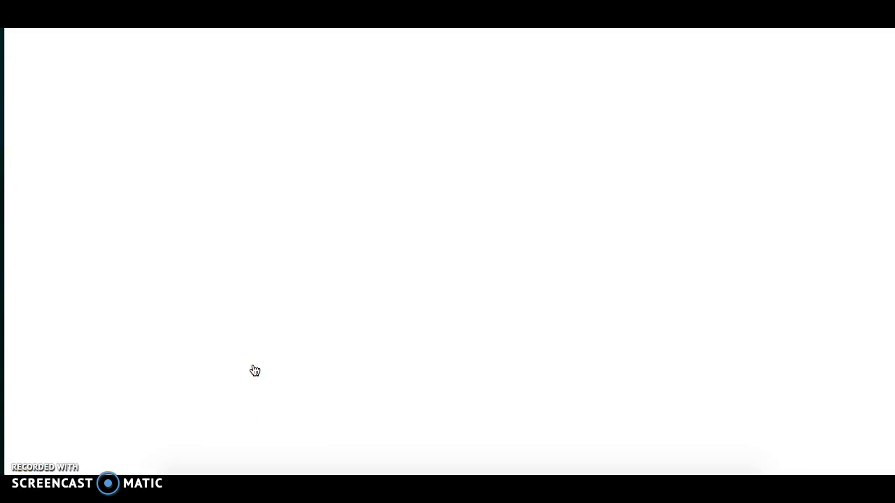
# Step: Read the comments on the Sales and Disclosure Documentation checklist items, then bring up the 24/7 Support Center
pyautogui.click(326, 167)
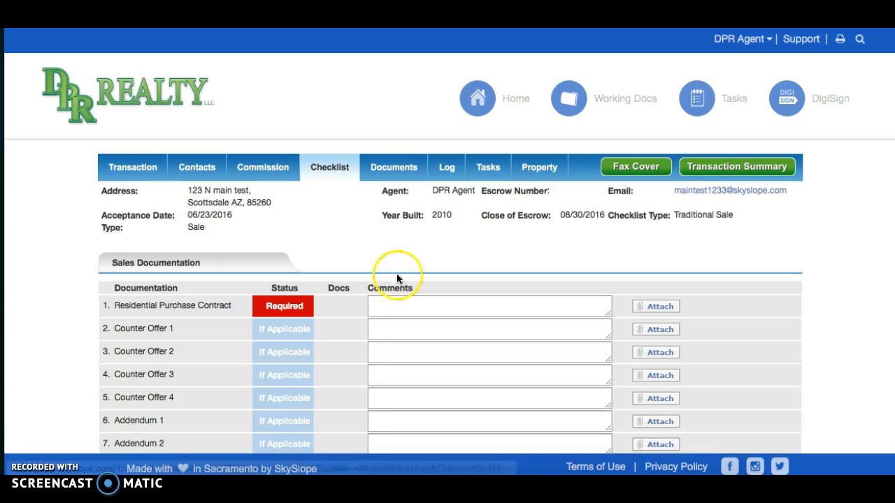
pyautogui.scroll(-3, 414, 310)
pyautogui.scroll(-7, 415, 311)
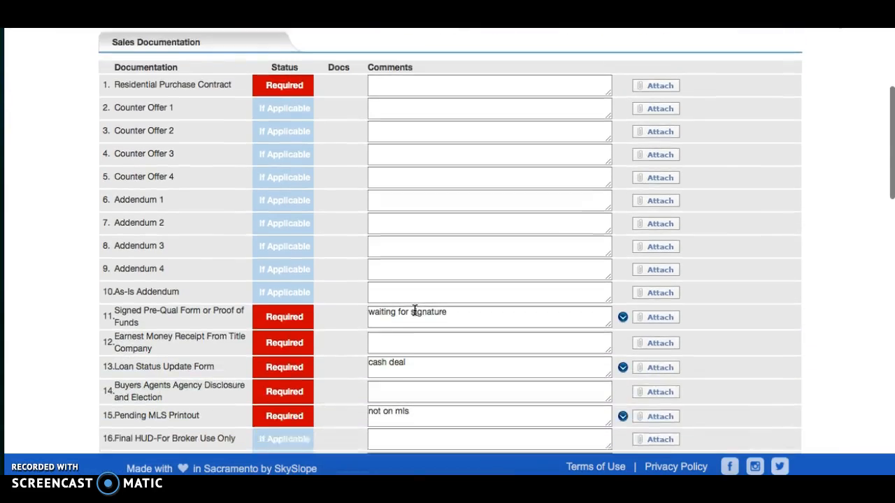
pyautogui.scroll(-2, 414, 311)
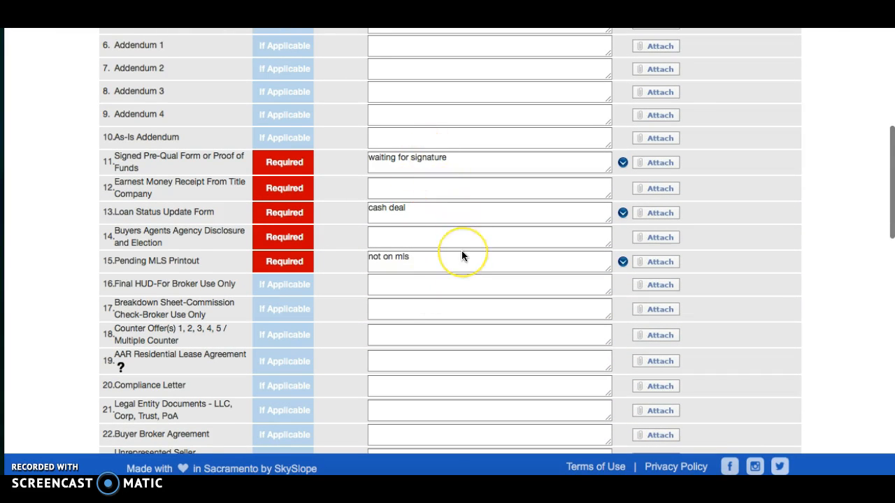
pyautogui.scroll(-4, 462, 256)
pyautogui.scroll(-1, 462, 256)
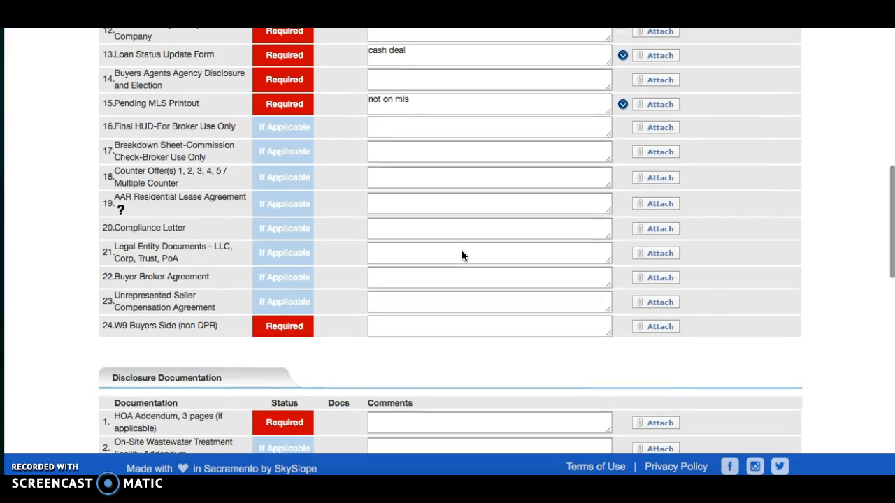
pyautogui.scroll(-4, 461, 256)
pyautogui.scroll(-6, 461, 256)
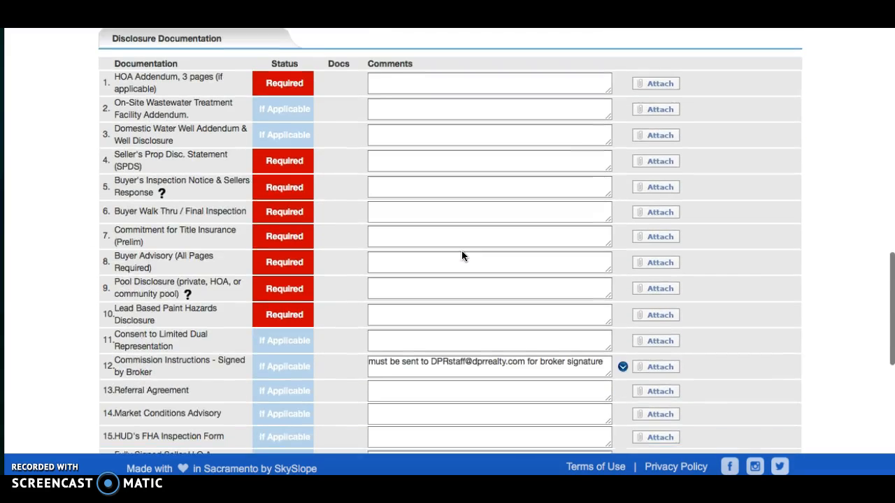
pyautogui.scroll(-3, 462, 256)
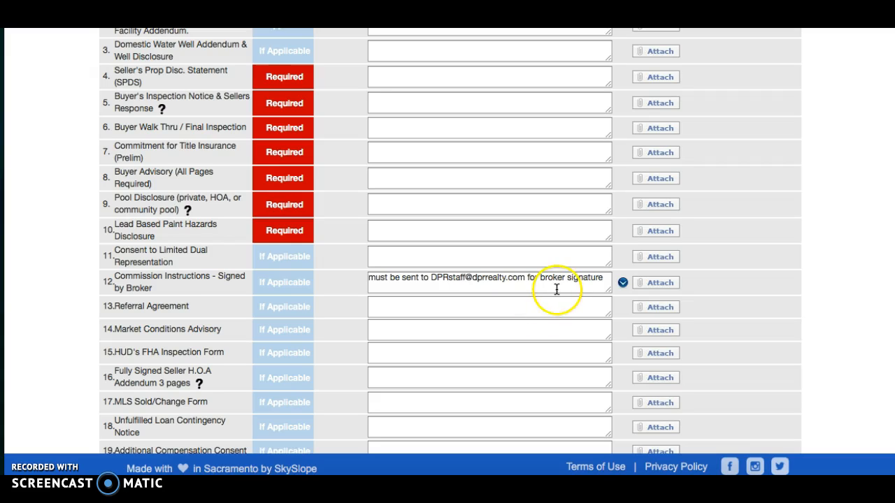
pyautogui.scroll(3, 550, 210)
pyautogui.scroll(13, 550, 211)
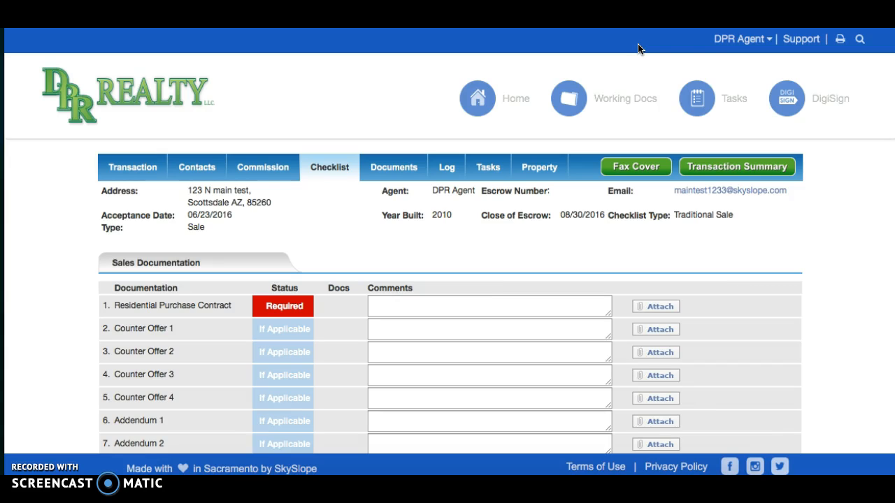
pyautogui.click(809, 41)
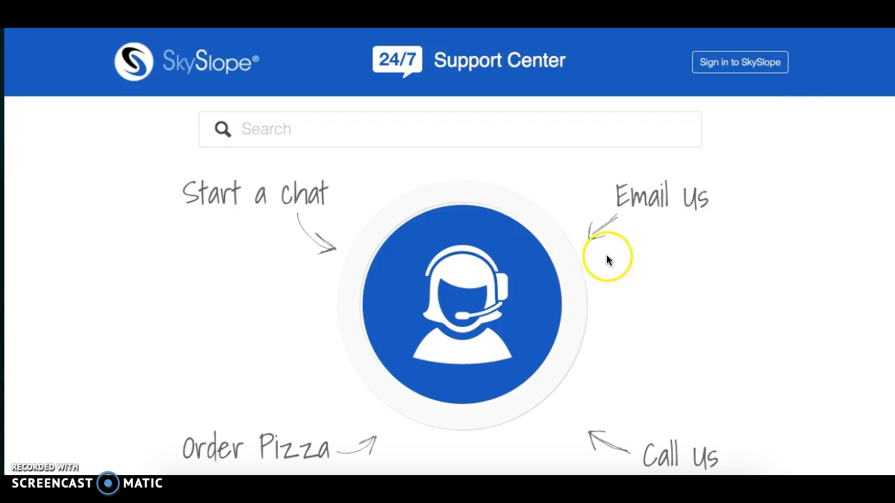
pyautogui.scroll(-1, 594, 273)
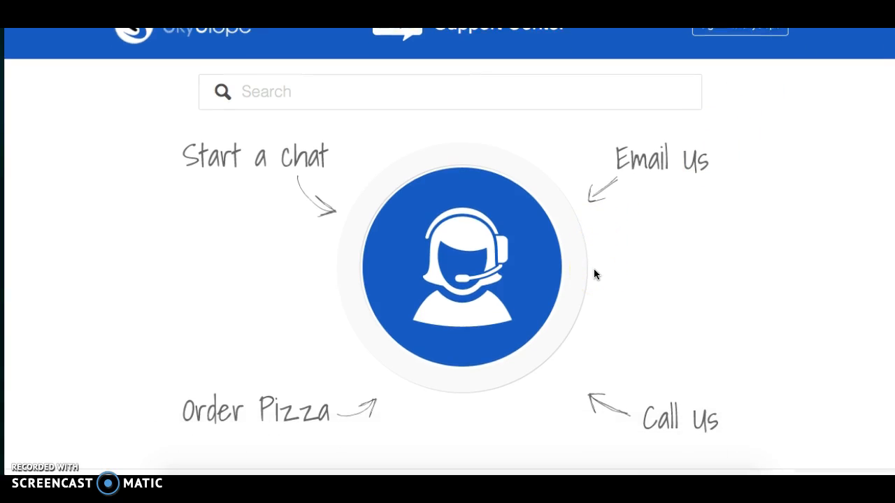
pyautogui.scroll(1, 560, 190)
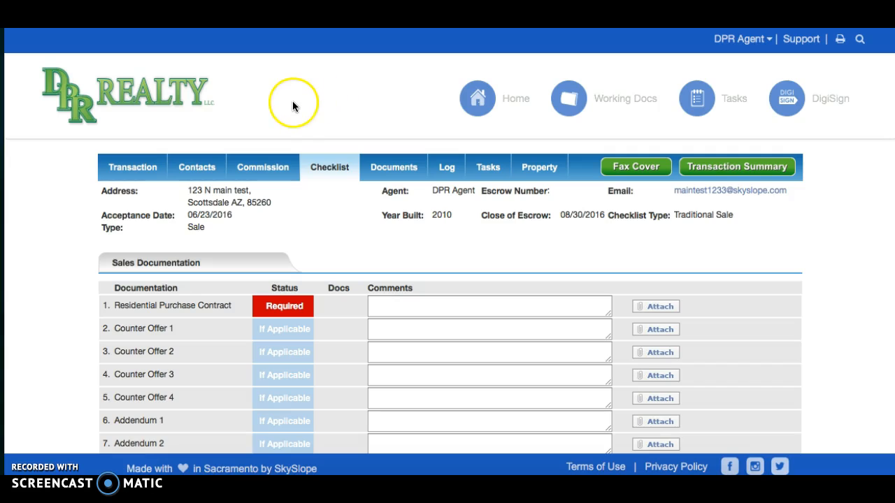
# Step: Return to the home dashboard via the DPR Realty logo
pyautogui.click(168, 101)
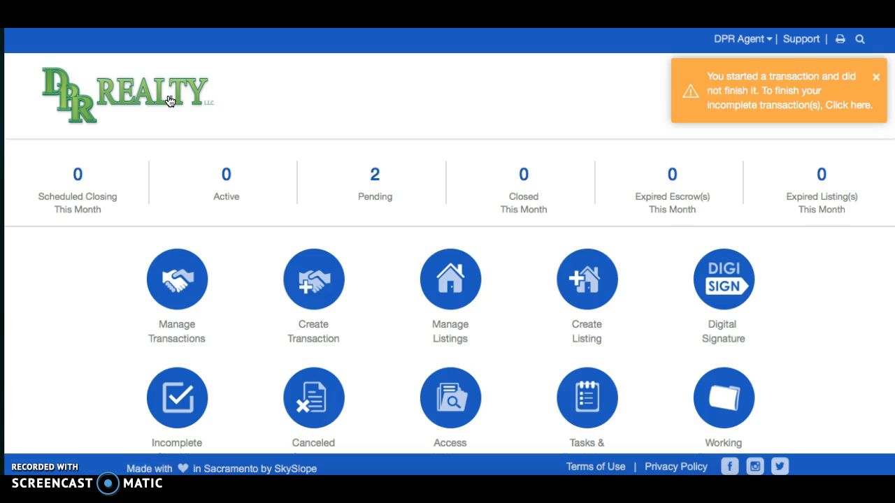